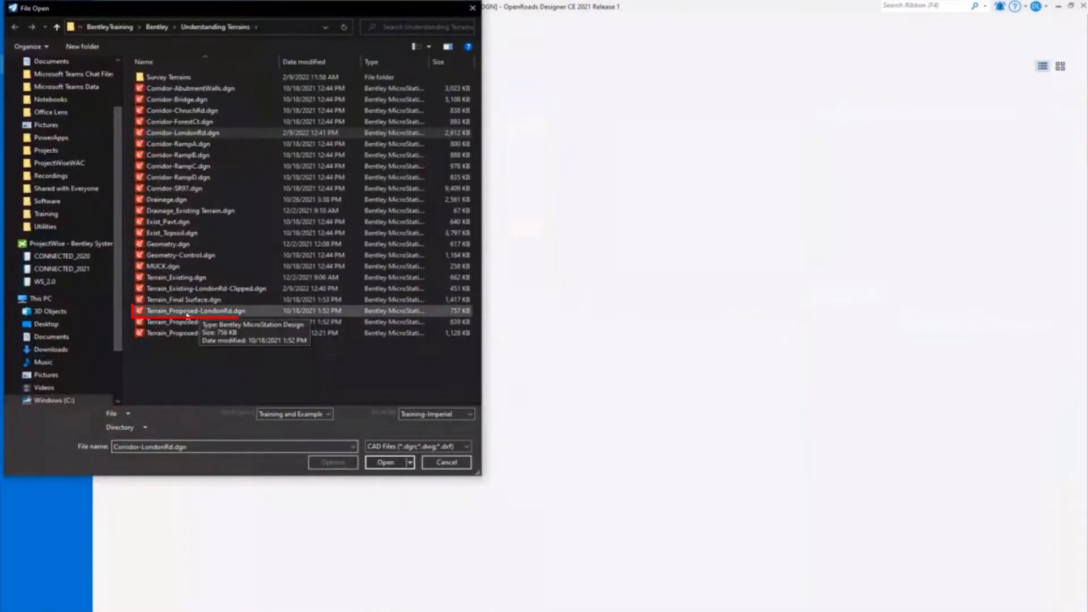
Open Terrain_Proposed-LondonRd.dgn from the Understanding Terrains folder
click(187, 312)
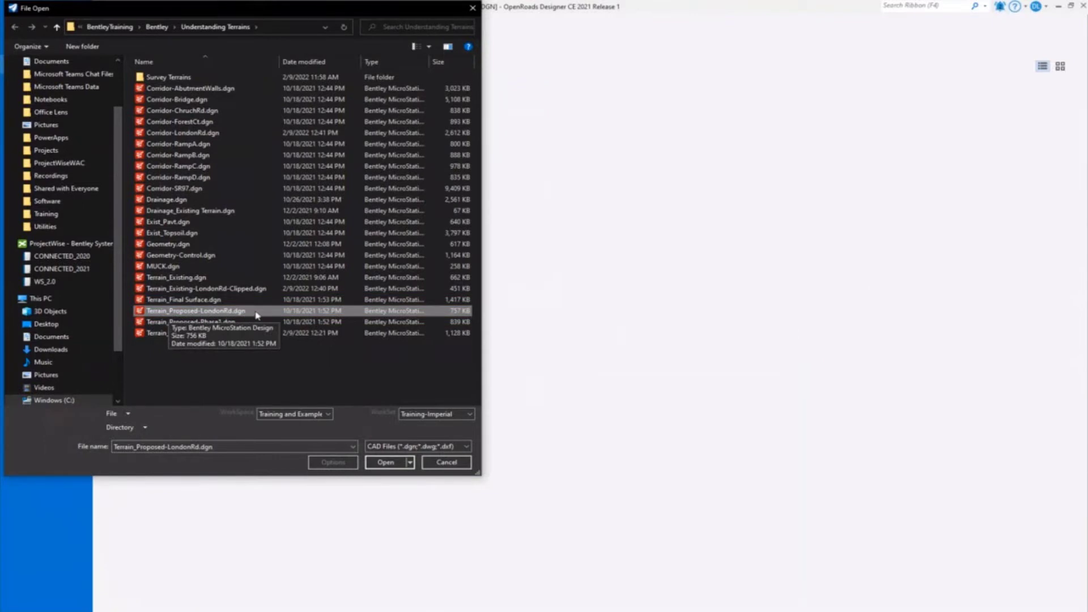
click(385, 462)
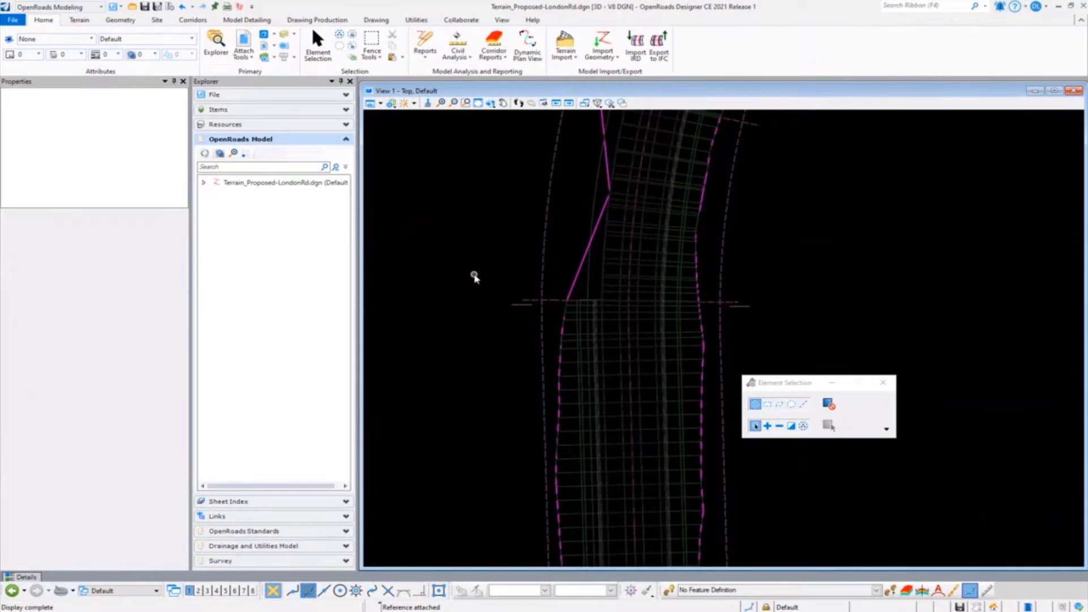
Fit the whole LondonRd road corridor in View 1
scroll(474, 274, down, 4)
scroll(480, 274, down, 3)
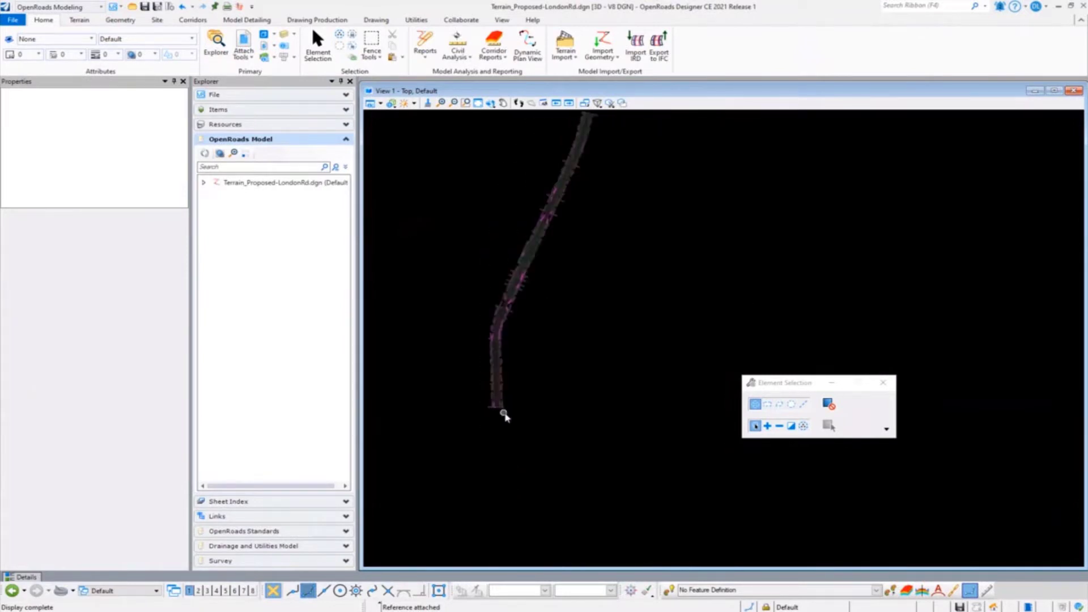
scroll(460, 200, down, 2)
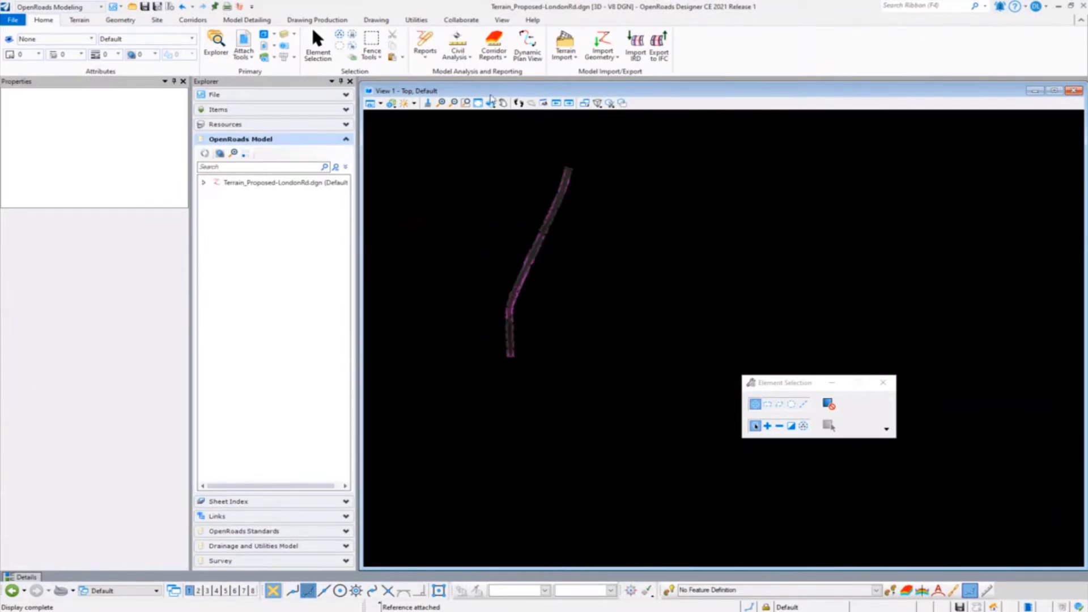
click(477, 102)
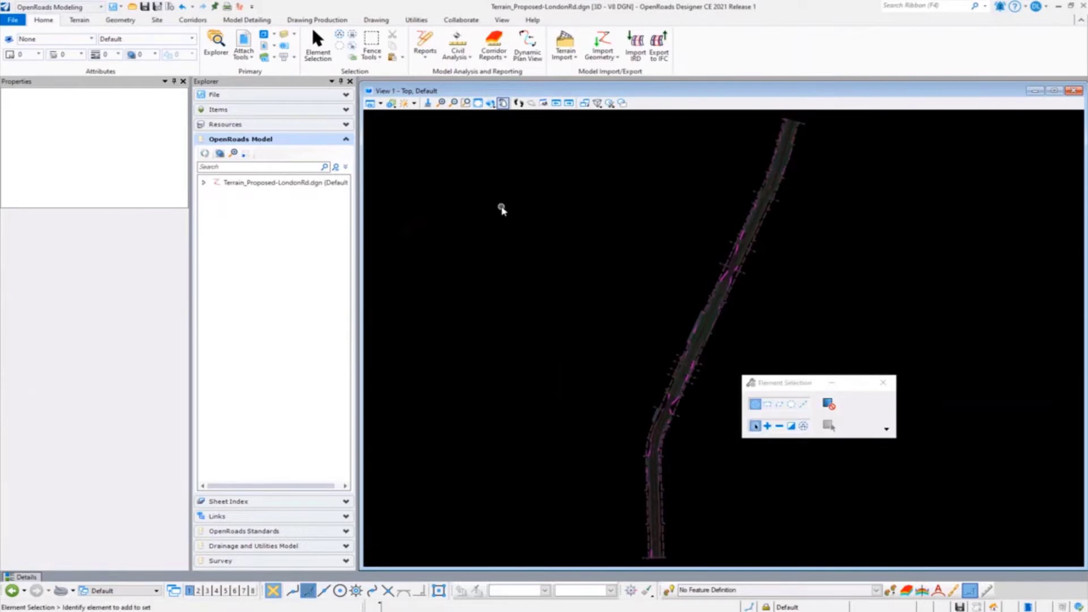
Apply View Control > Ref Adjust Colors to the corridor and list the attached references
right_click(500, 209)
mouse_move(612, 219)
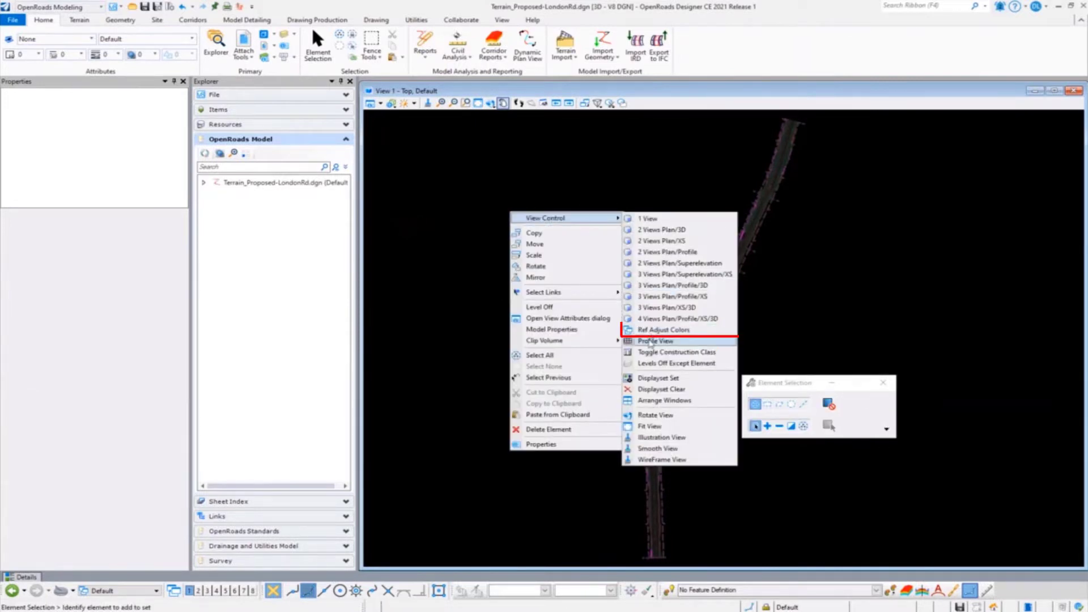
key(Escape)
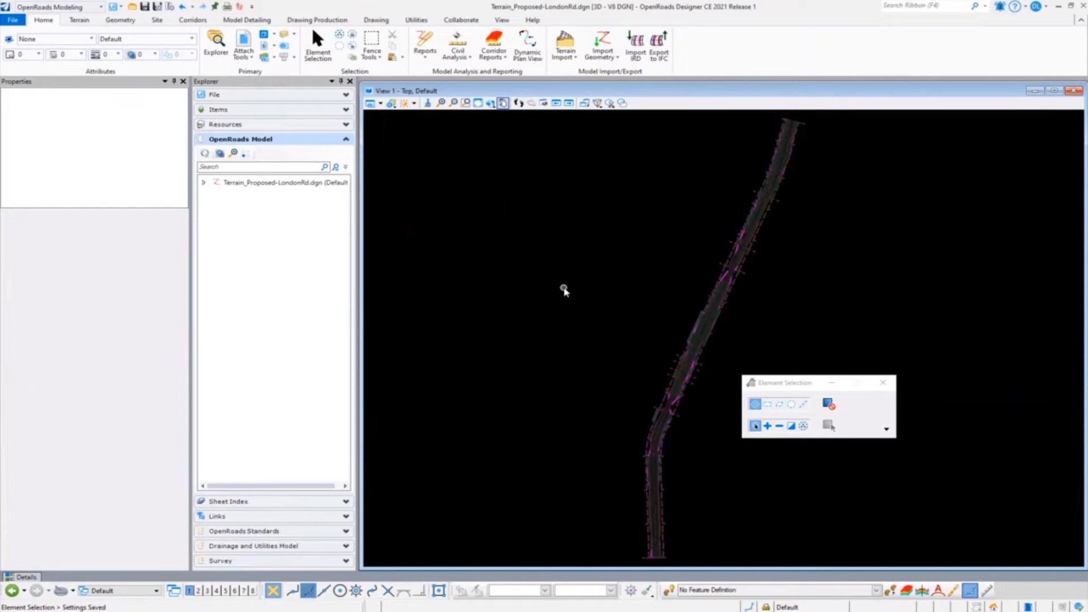
right_click(571, 292)
mouse_move(666, 303)
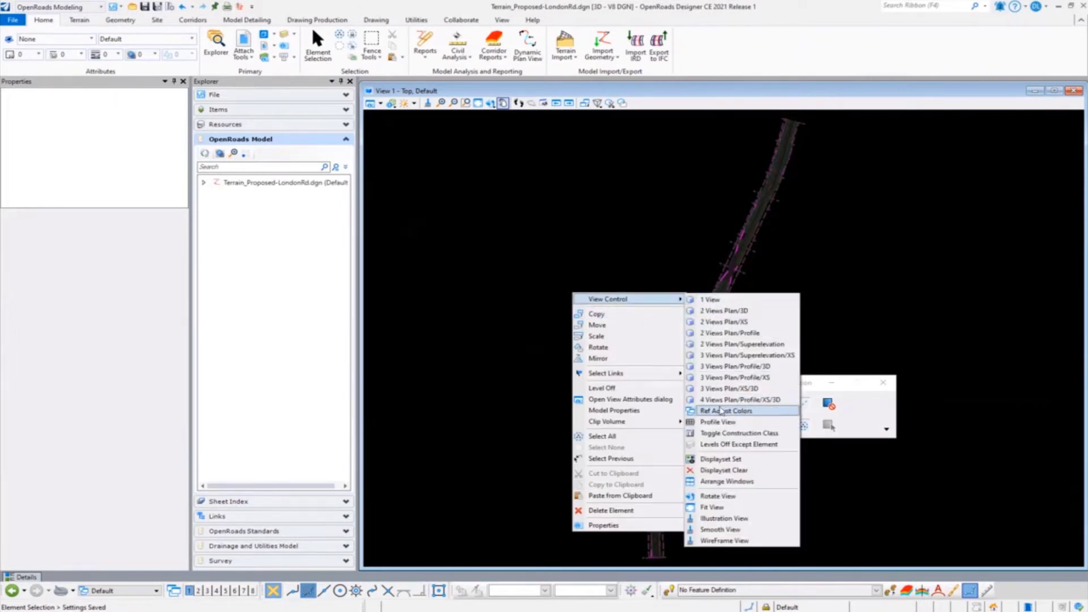
click(721, 412)
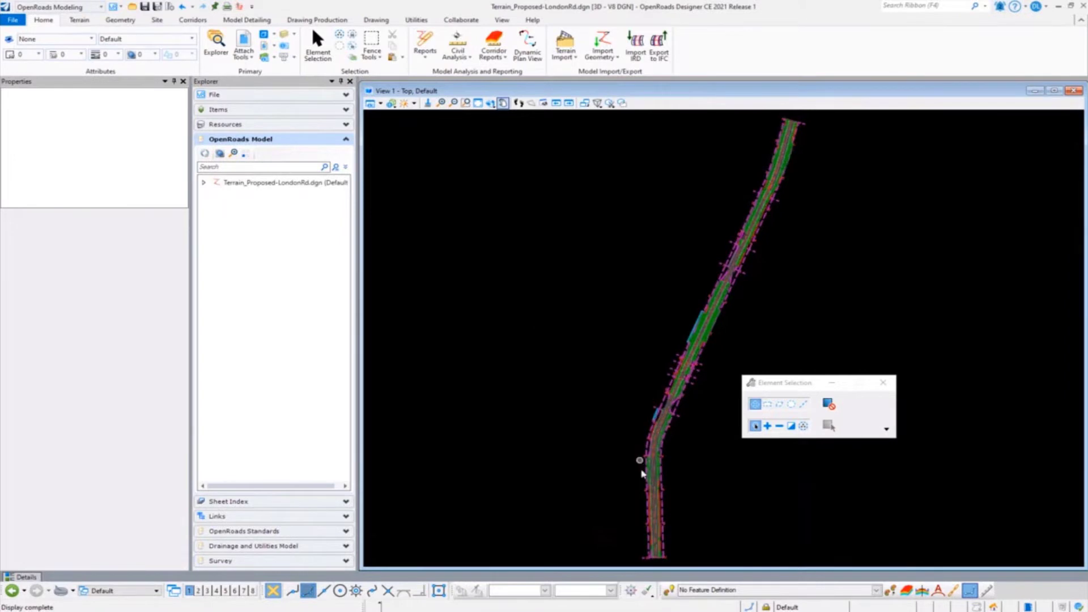
click(244, 47)
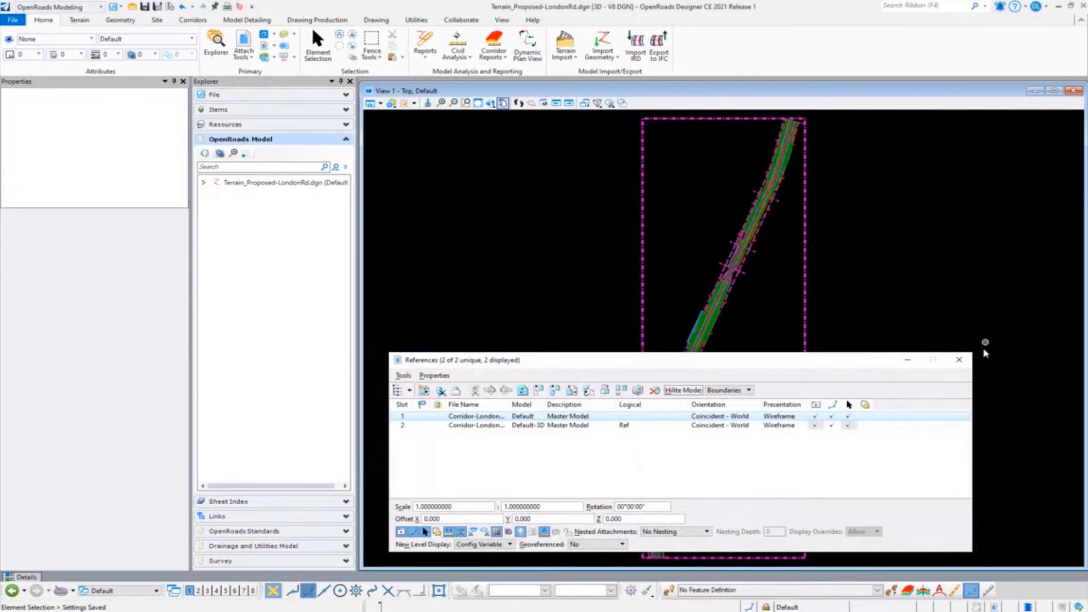
click(968, 365)
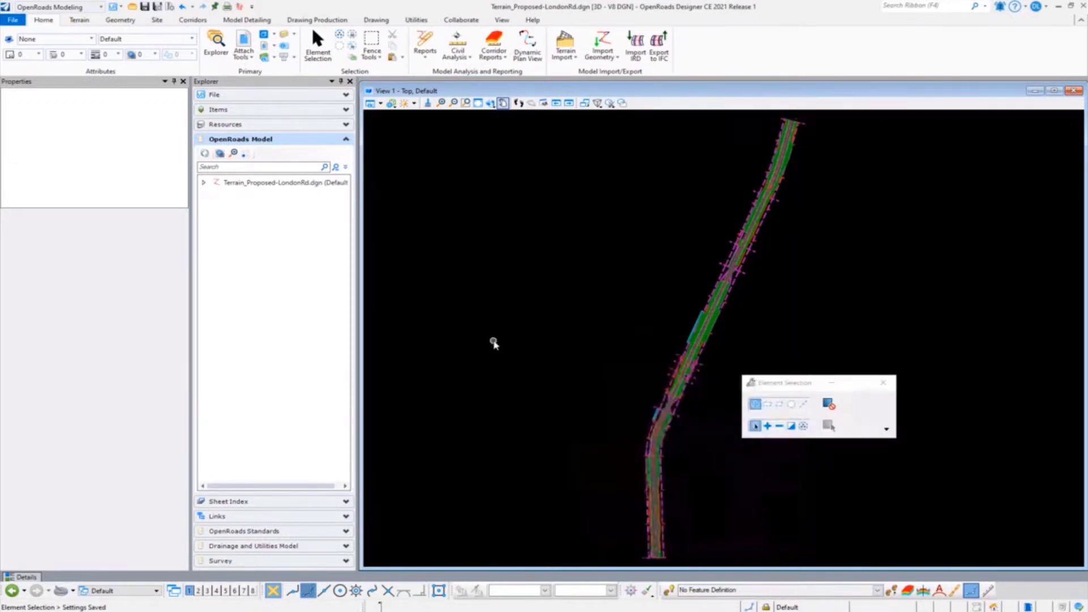
scroll(498, 339, down, 3)
scroll(571, 427, up, 5)
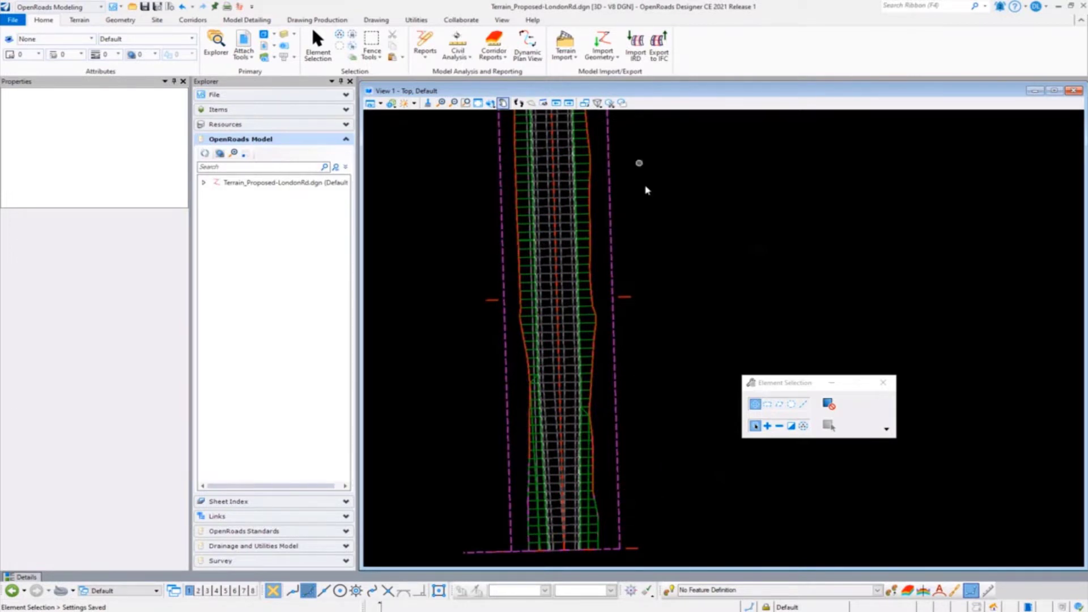
scroll(601, 537, down, 3)
scroll(601, 537, down, 1)
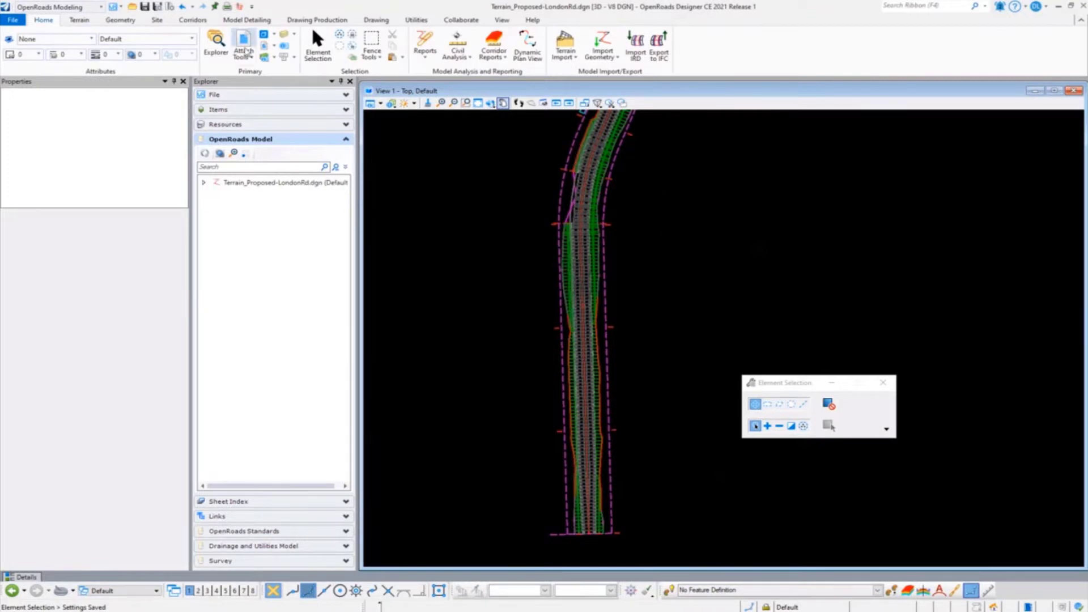
Start Terrain > From Graphical Filter and move its Create Terrain dialog away from the road
click(80, 23)
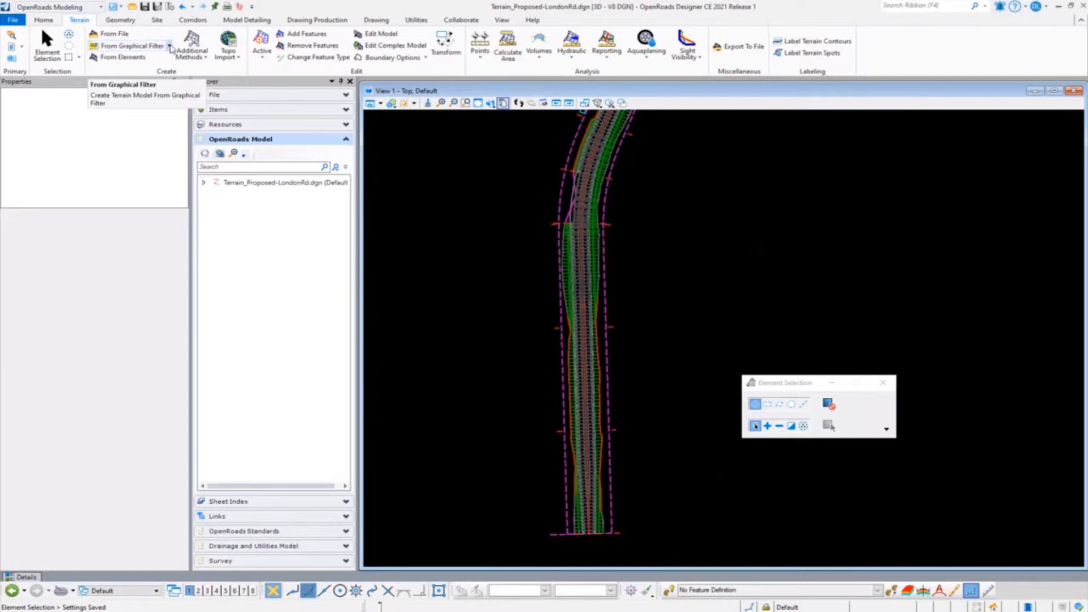
click(166, 46)
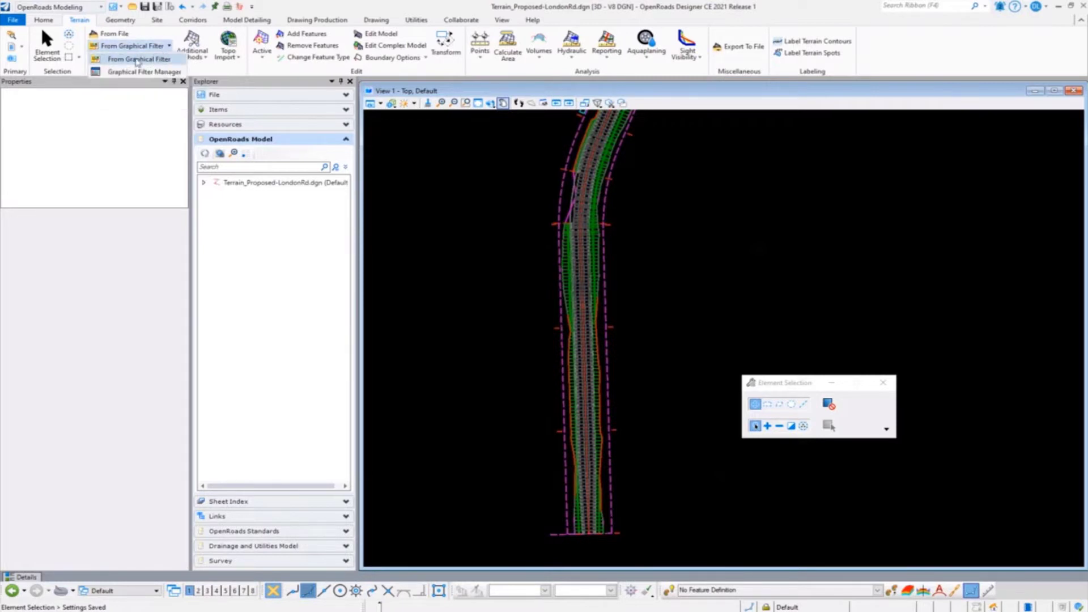
click(142, 61)
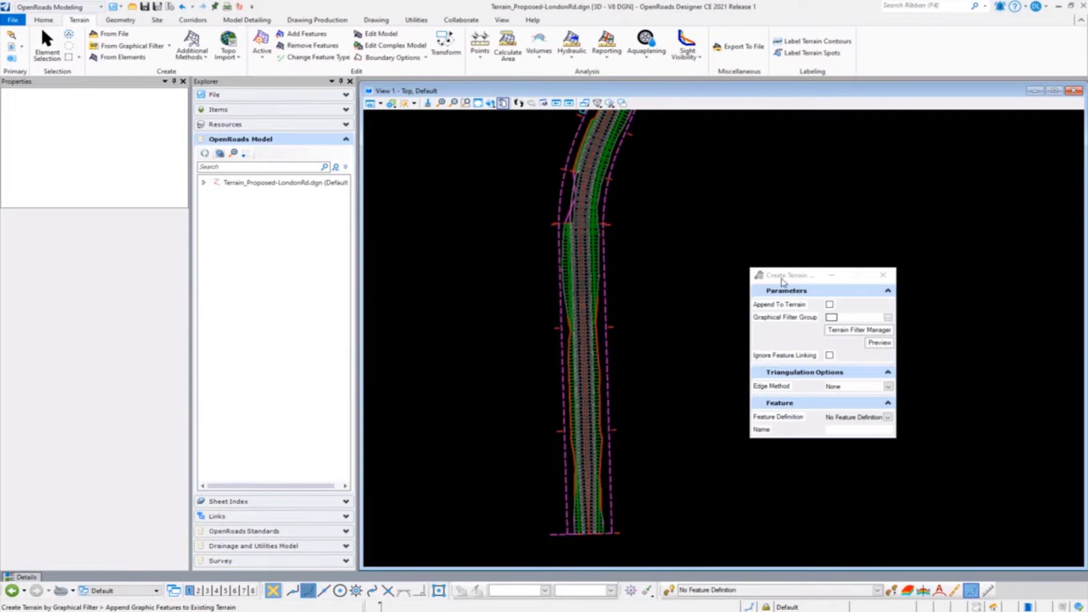
click(783, 278)
drag(783, 281, 846, 215)
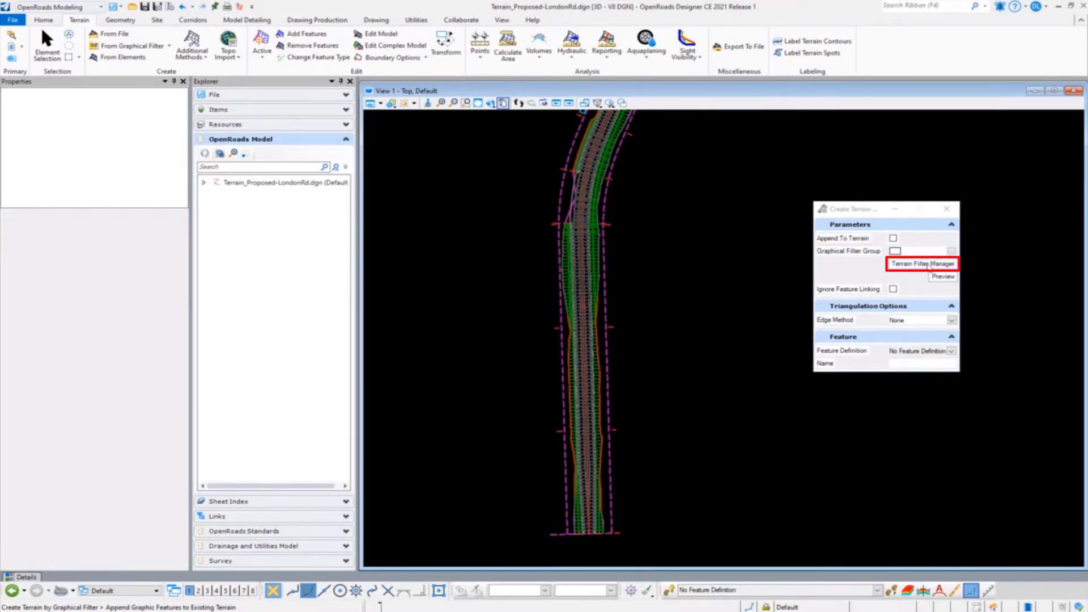
Open the Terrain Filter Manager and move it into view
click(923, 264)
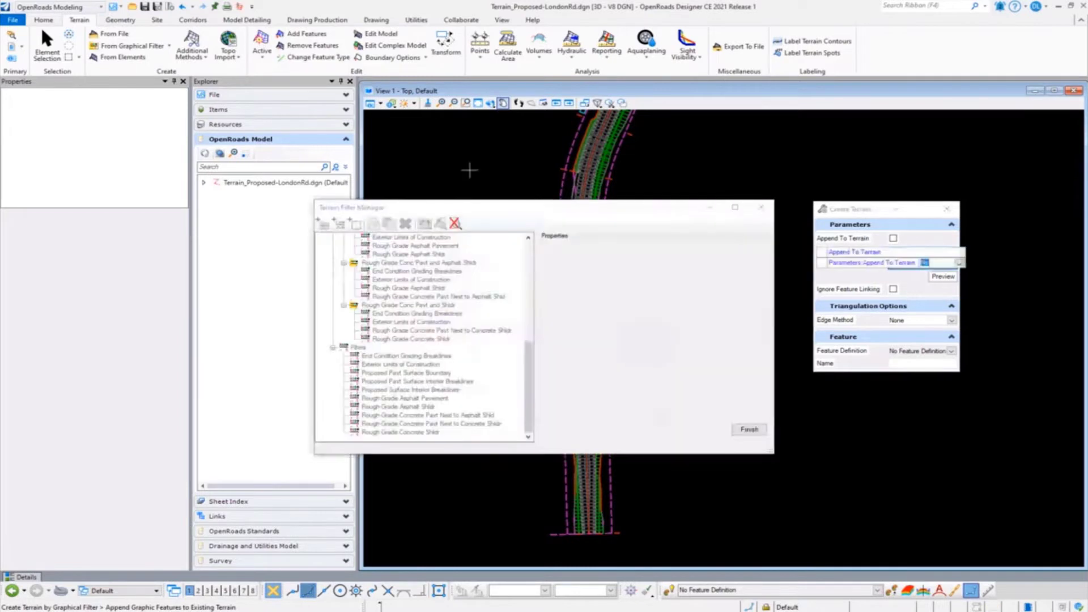
drag(564, 208, 808, 263)
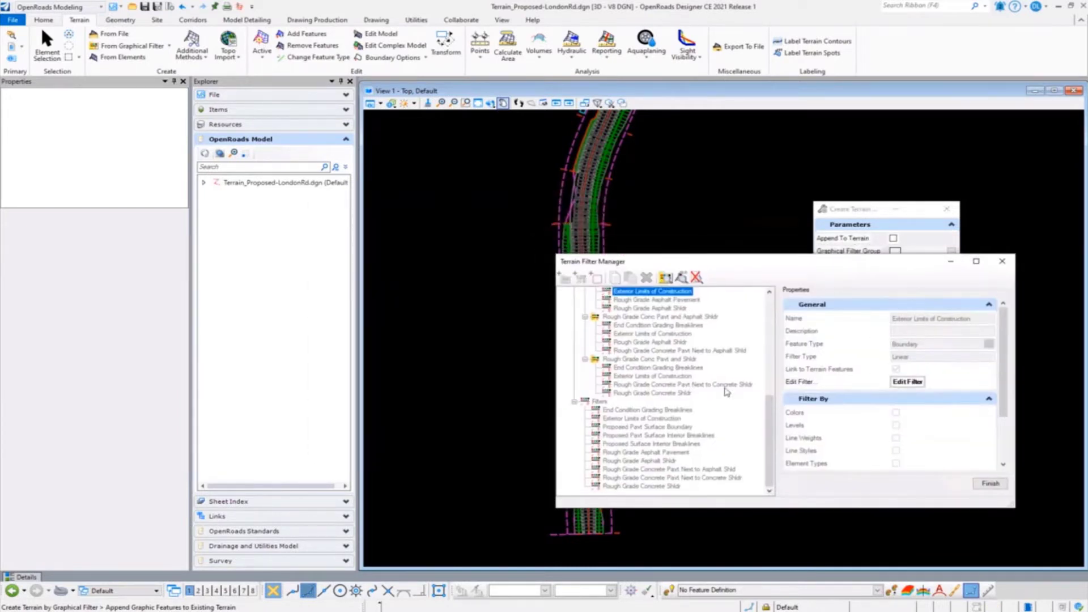
scroll(668, 419, up, 8)
scroll(666, 418, up, 3)
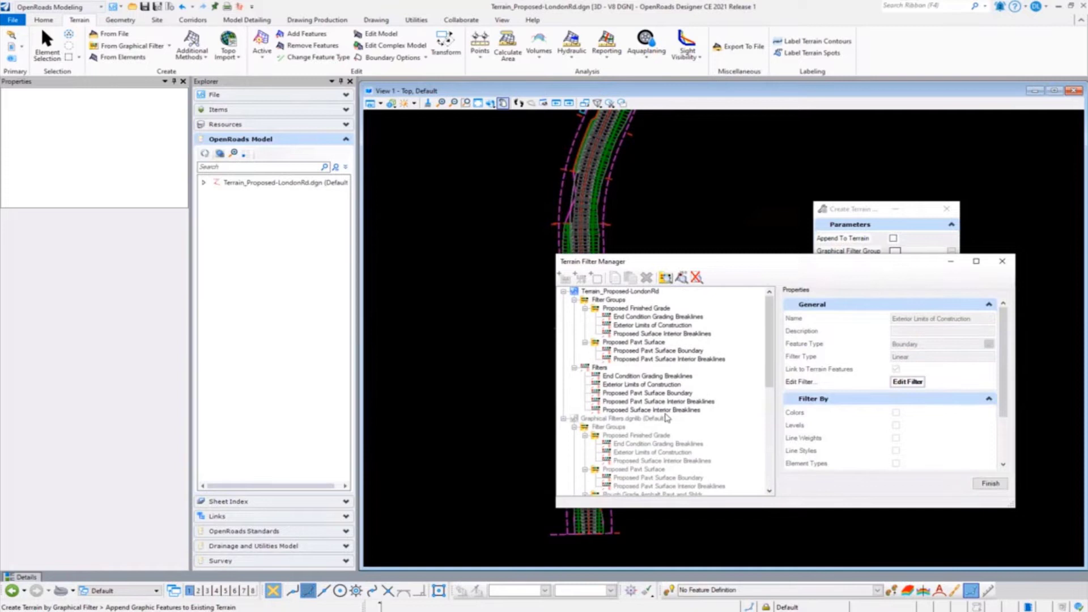
scroll(666, 418, down, 9)
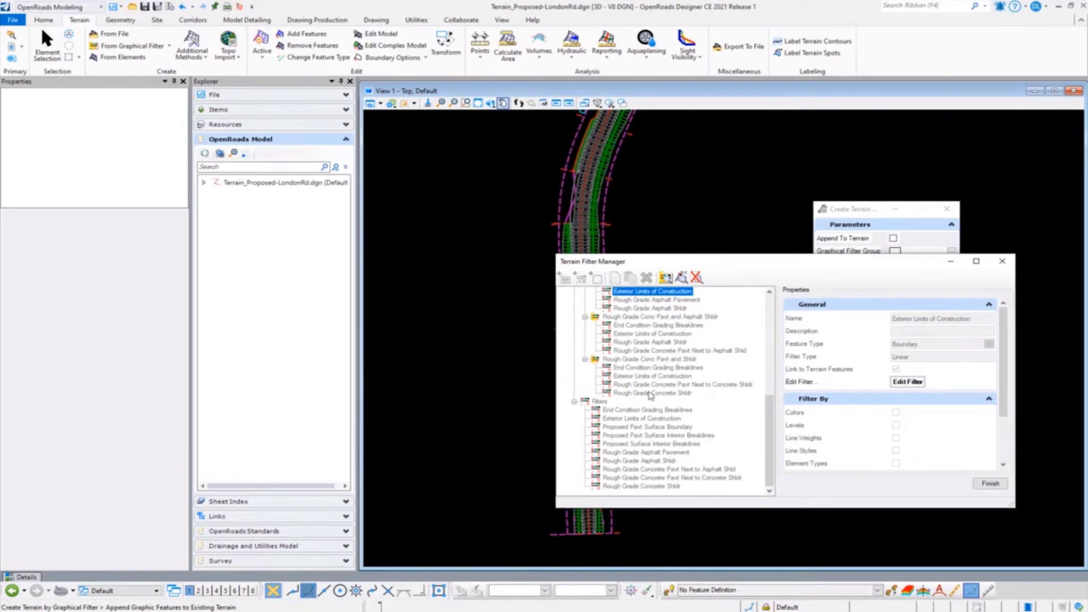
scroll(663, 424, up, 7)
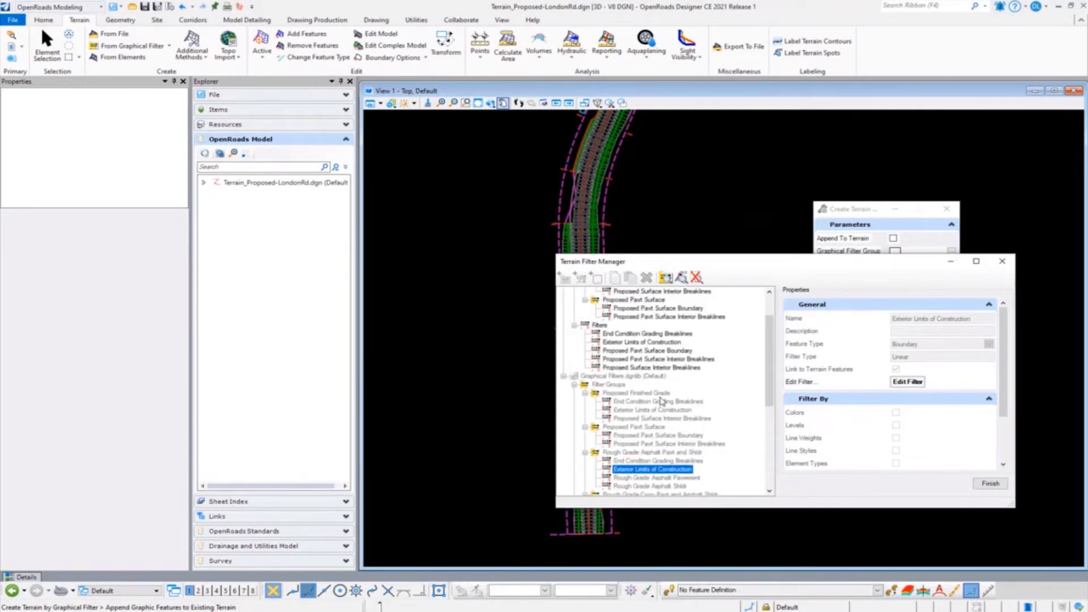
scroll(684, 390, up, 2)
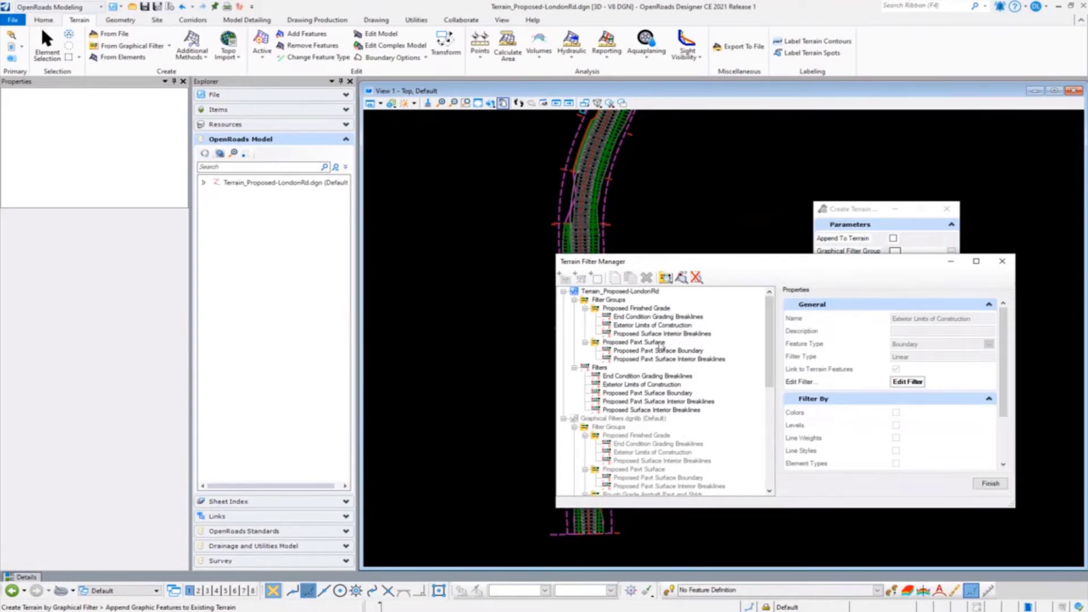
Open Edit Filter for the Proposed Pavt Surface Interior Breaklines filter
click(661, 360)
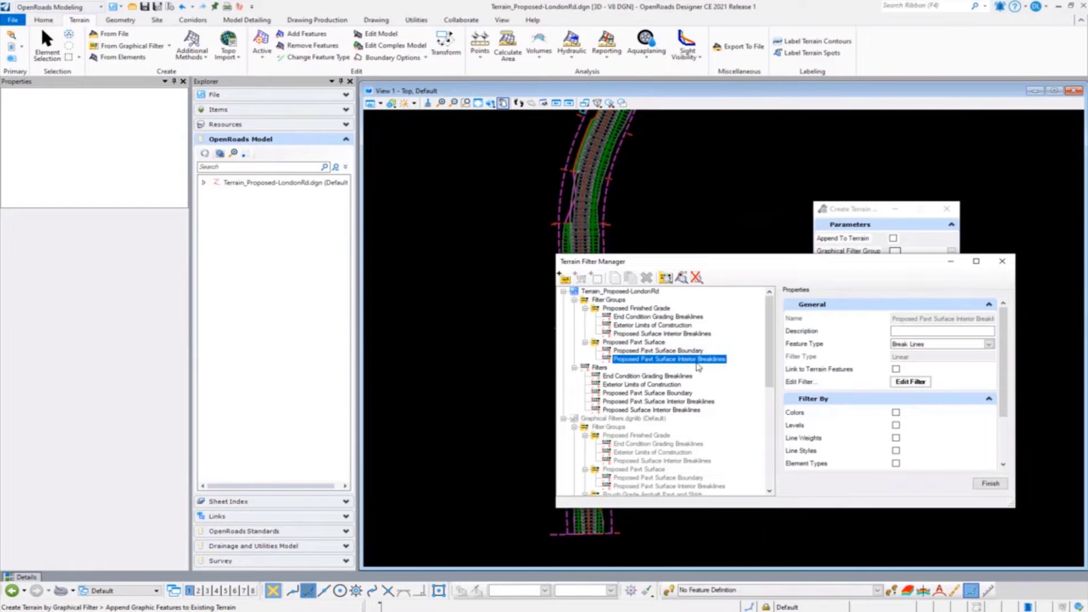
click(937, 345)
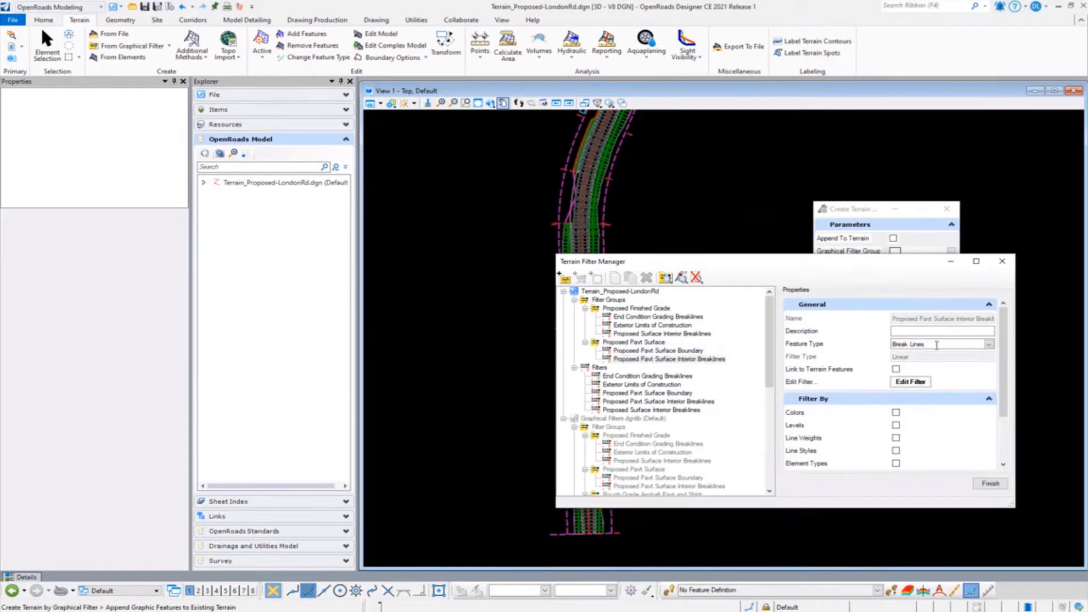
click(910, 381)
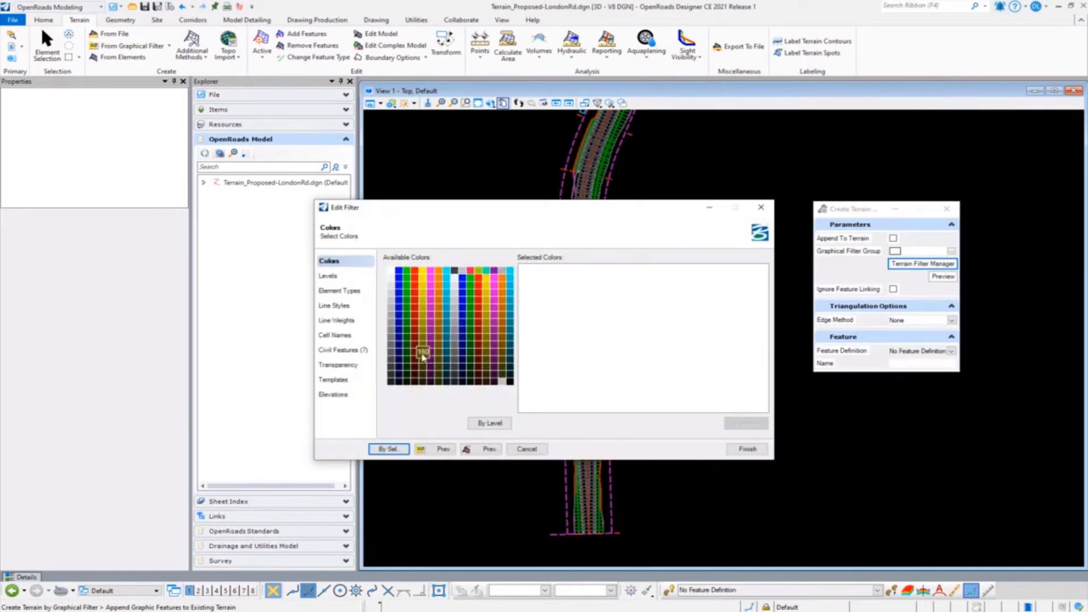
Review the filter's Civil Features (7) page, then close Edit Filter
click(334, 350)
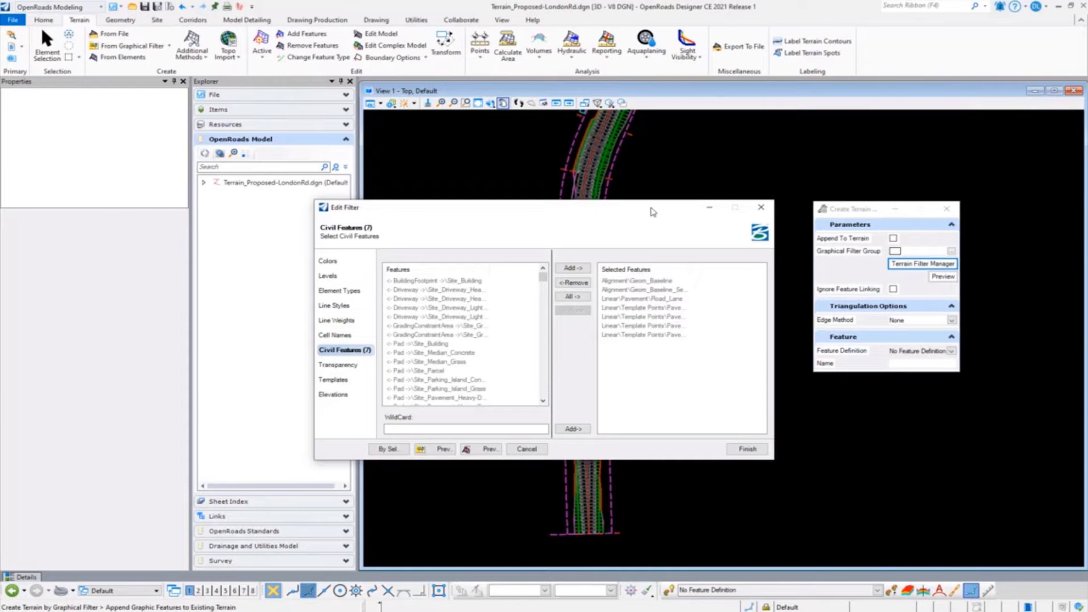
drag(653, 211, 855, 262)
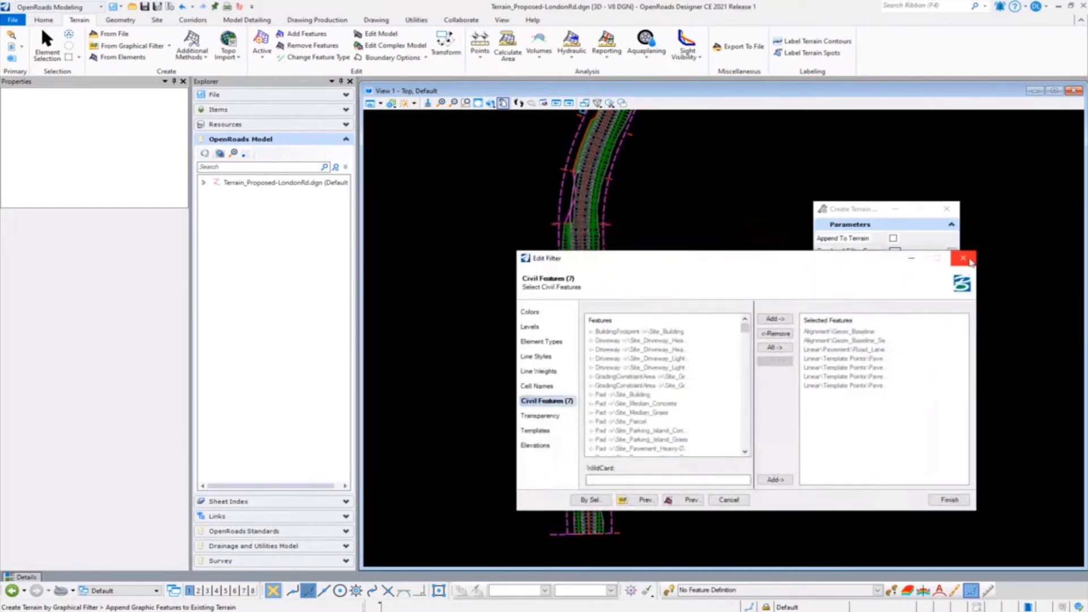
click(963, 258)
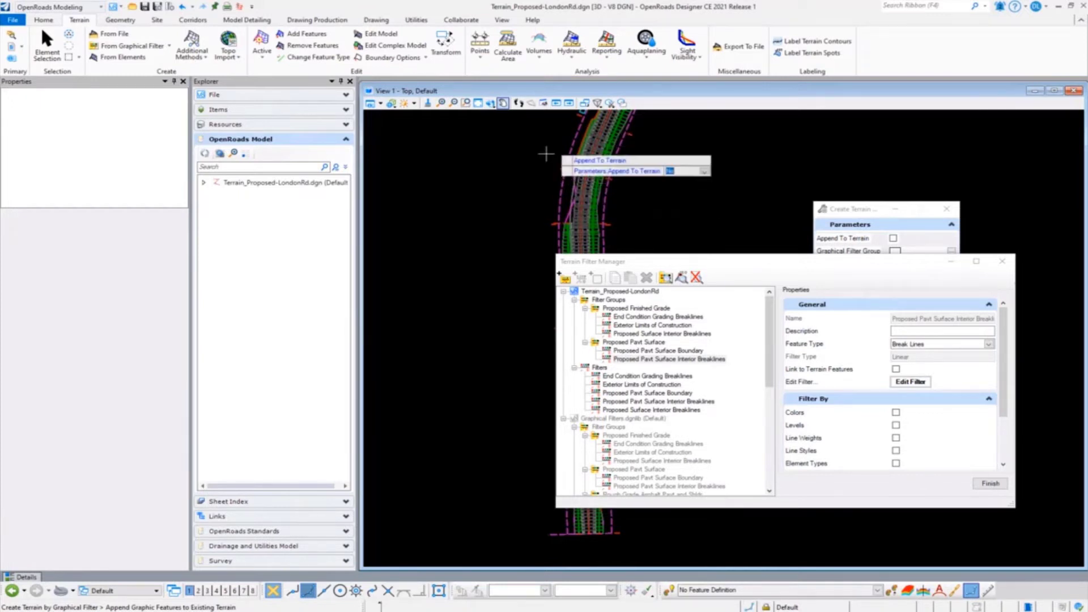
Compare the End Condition Grading, Exterior Limits and Proposed Surface Interior Breaklines filters, then close the manager
click(649, 316)
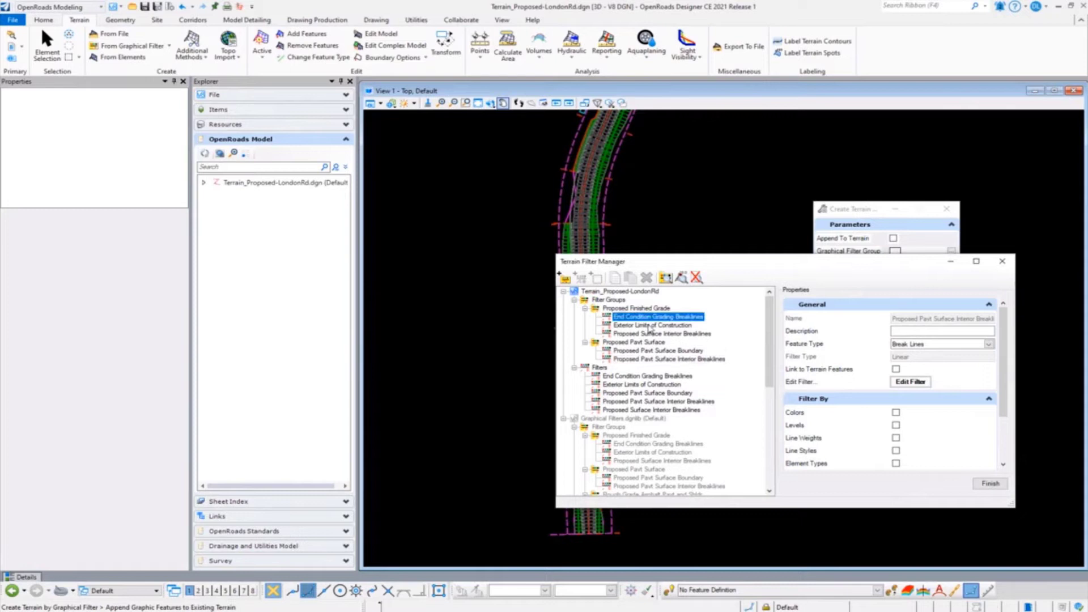
click(650, 325)
click(651, 334)
click(651, 325)
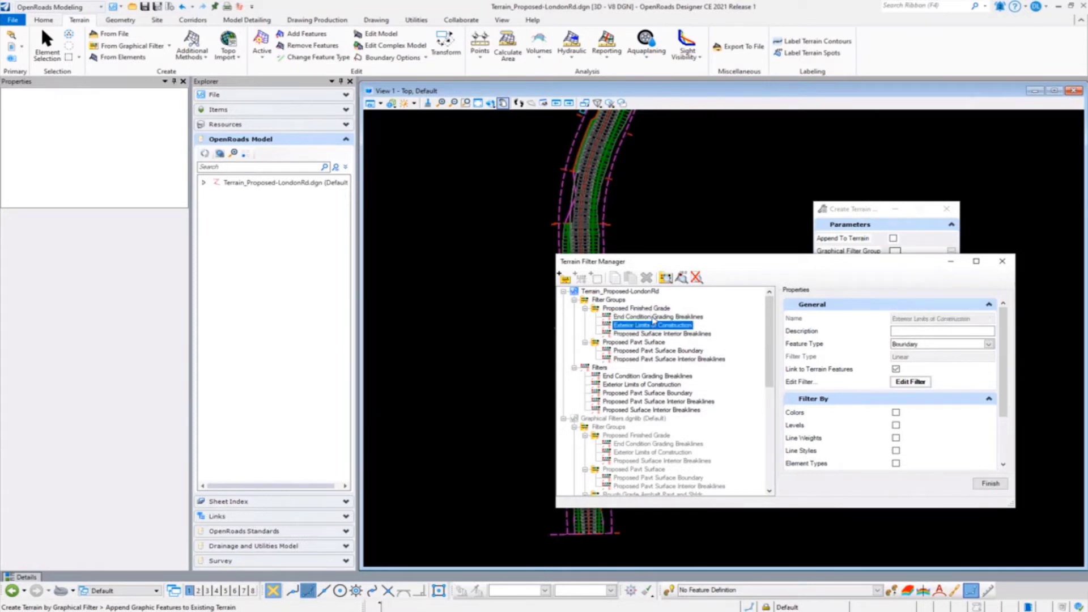
click(651, 316)
click(652, 326)
click(652, 334)
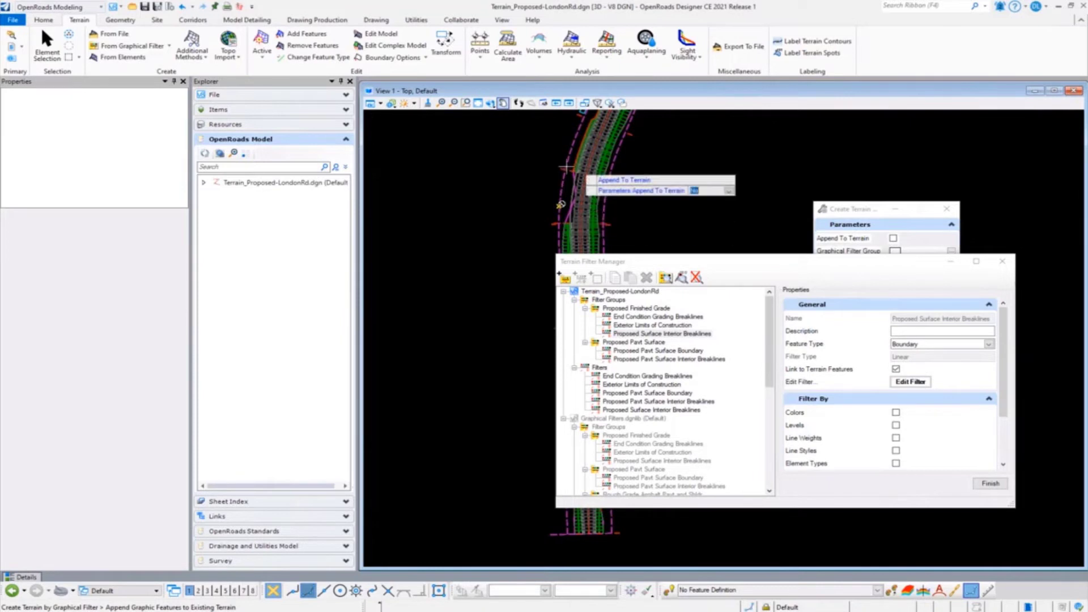
click(1001, 261)
Cancel Create Terrain and delete DB_LondonRd under Terrain Models > Proposed Boundary
right_click(484, 371)
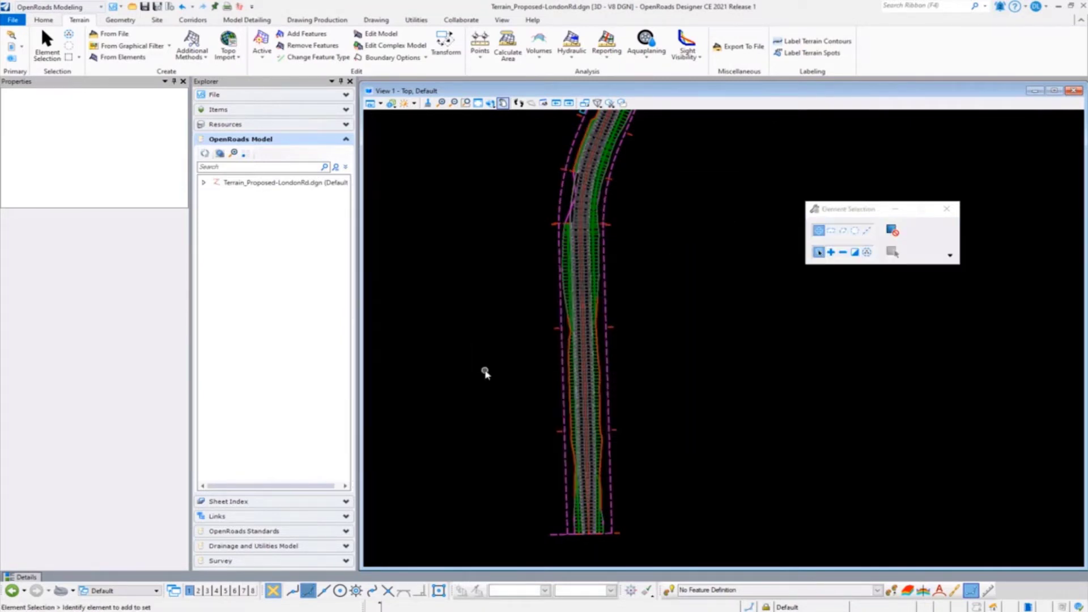
click(203, 183)
click(215, 208)
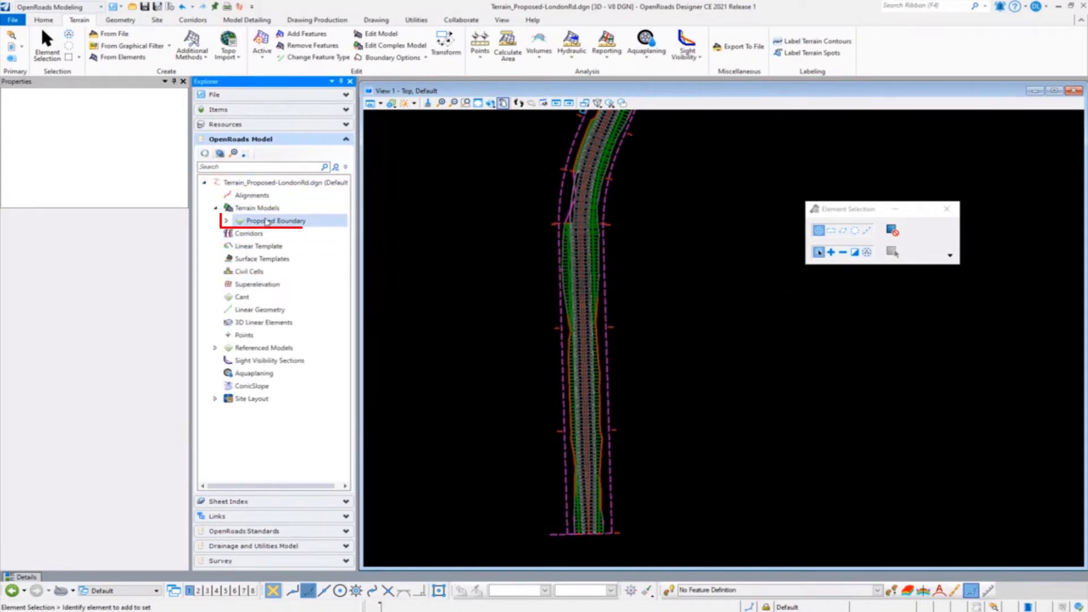
click(227, 221)
click(283, 233)
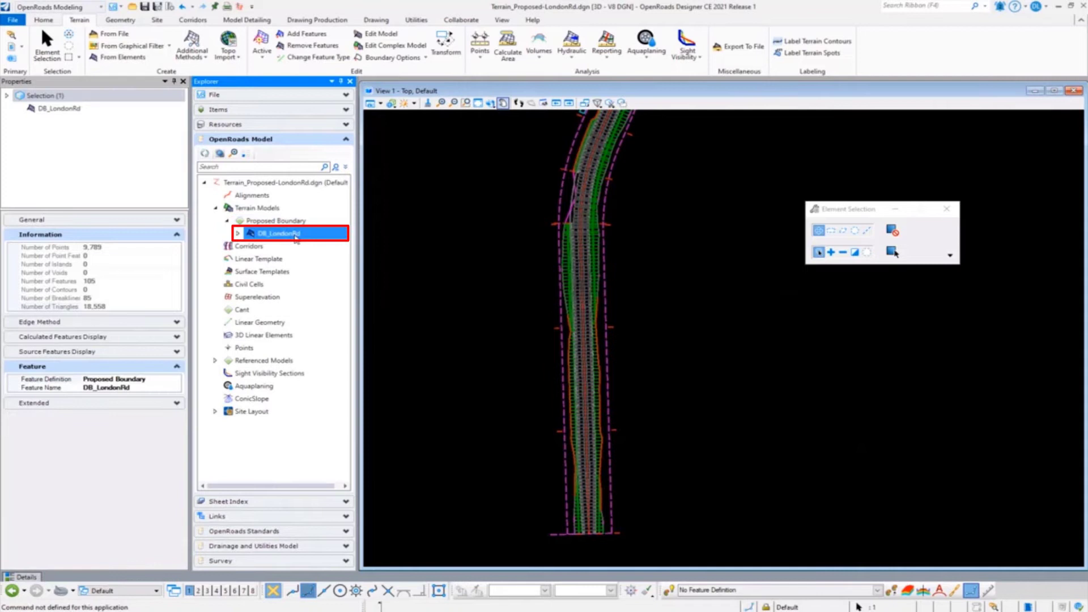
right_click(294, 233)
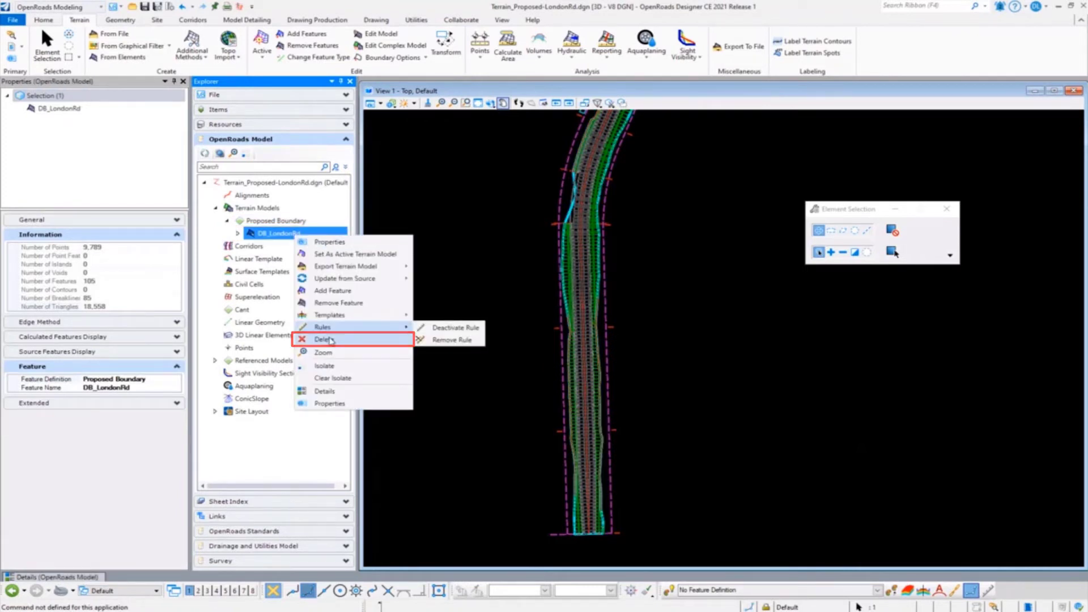
click(426, 378)
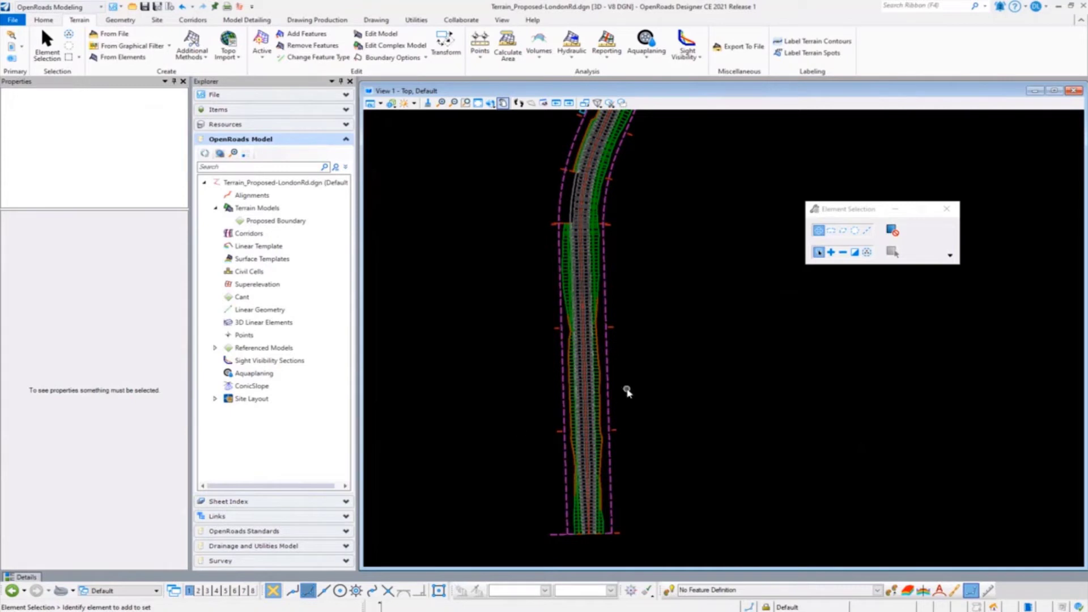
Fit the corridor in view, restart From Graphical Filter, and list the graphical filter groups
click(478, 103)
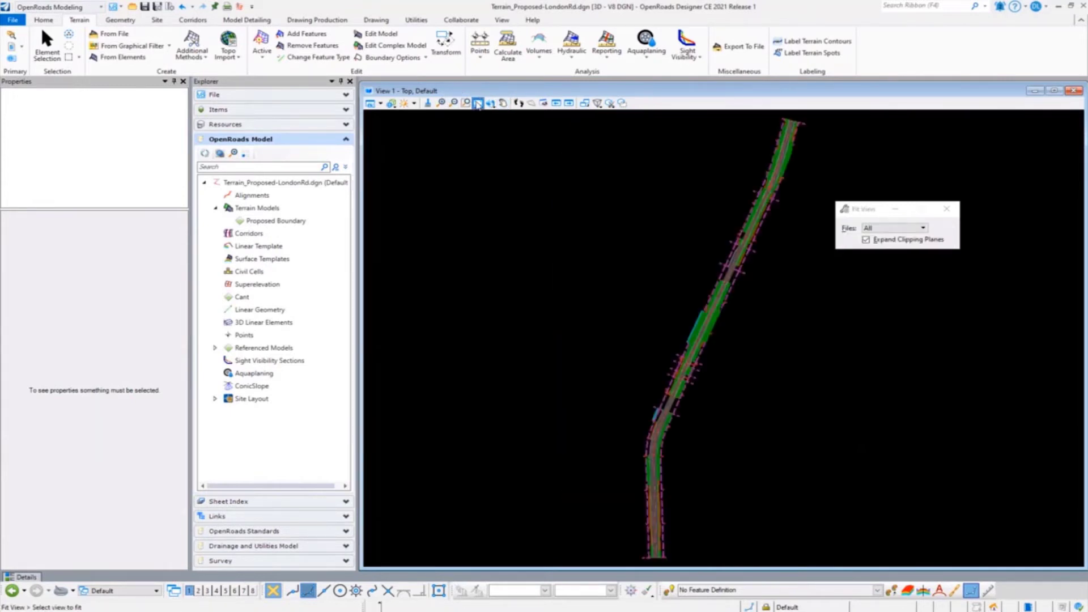
right_click(545, 391)
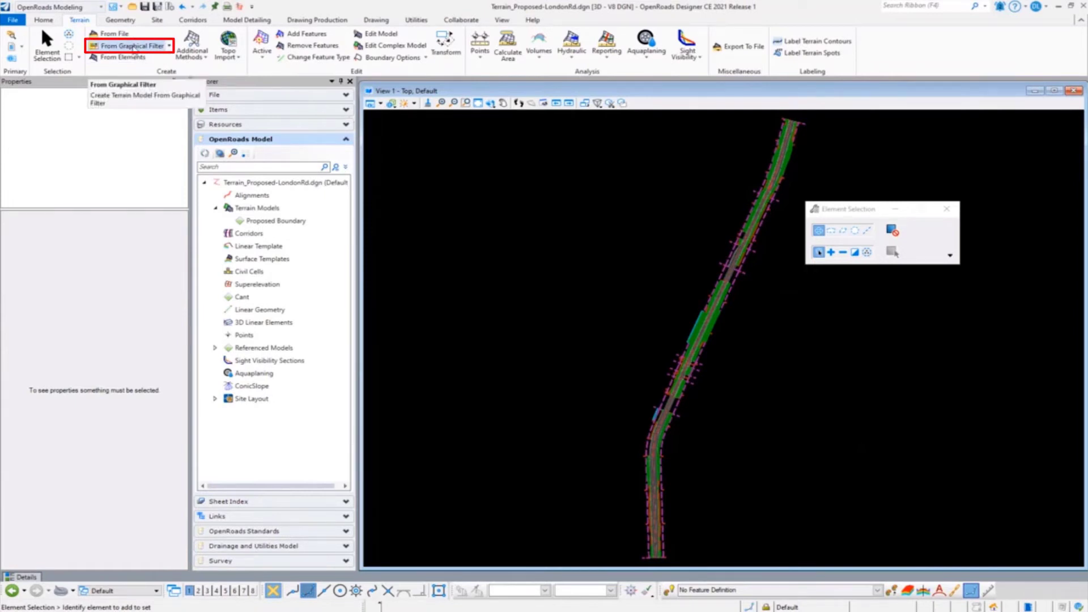
click(133, 47)
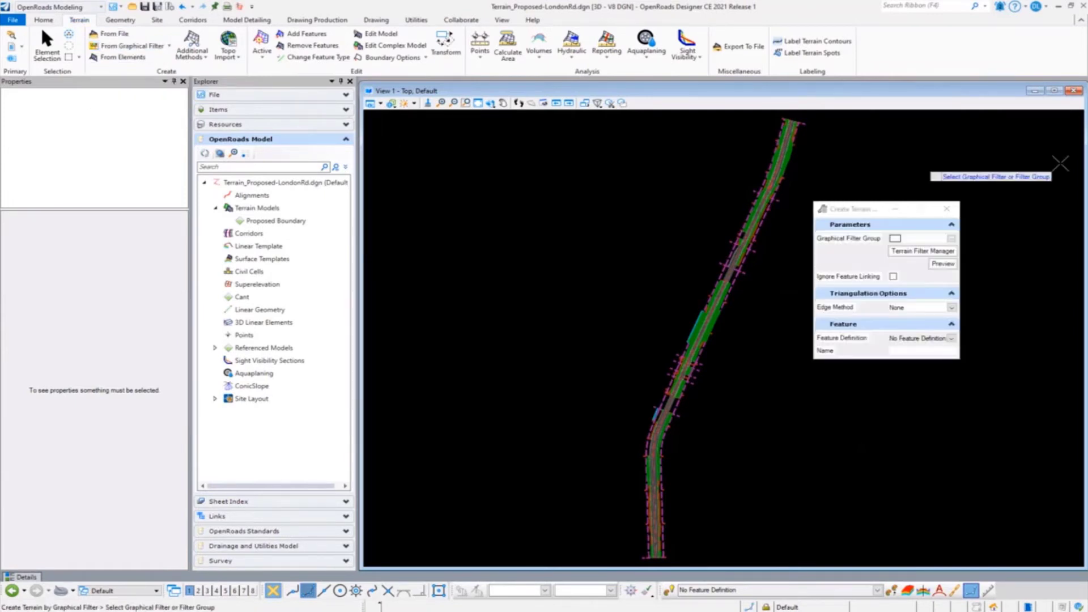
drag(856, 213, 433, 143)
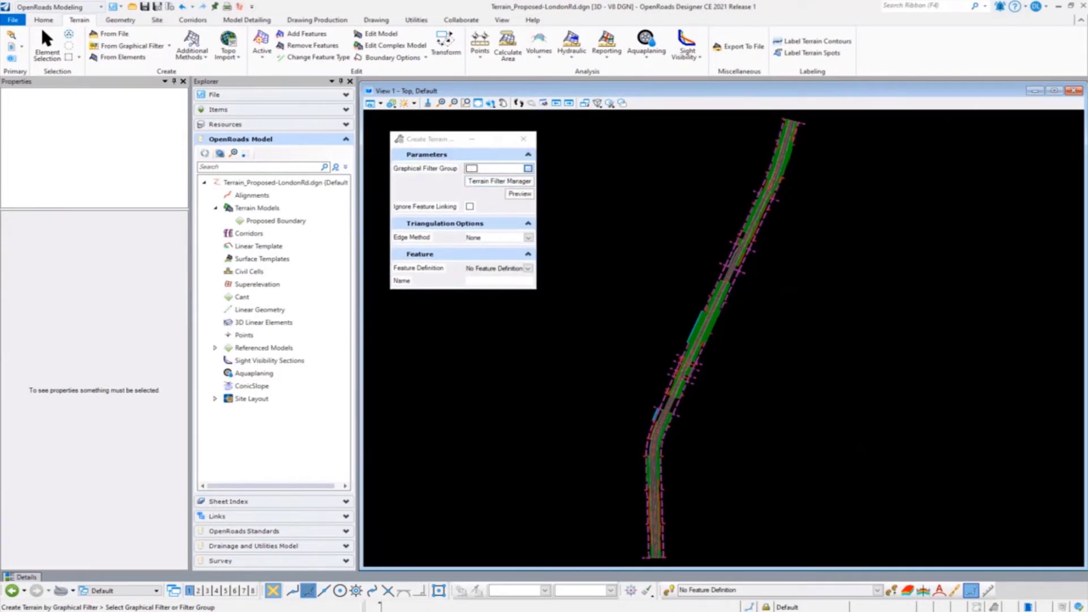
click(527, 168)
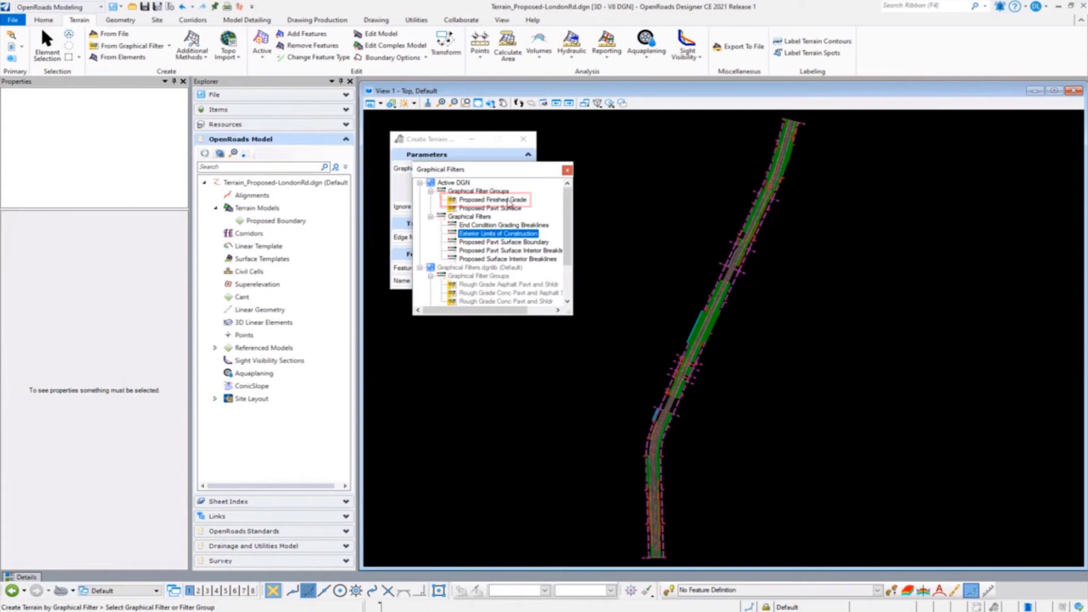
Choose the Proposed Finished Grade filter group with Edge Method None and zoom out the view
double_click(508, 200)
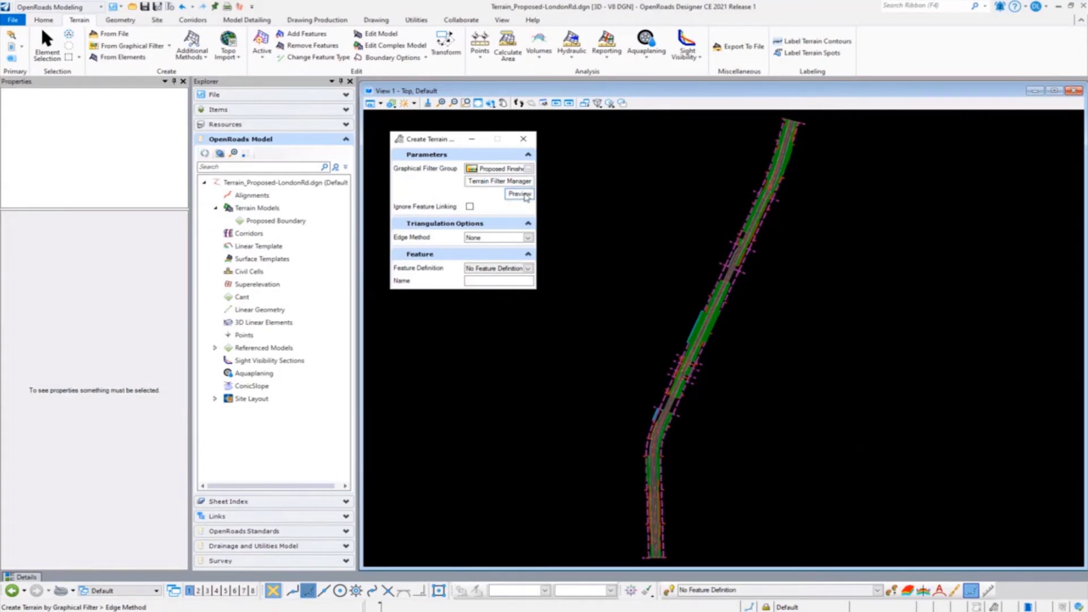
click(519, 194)
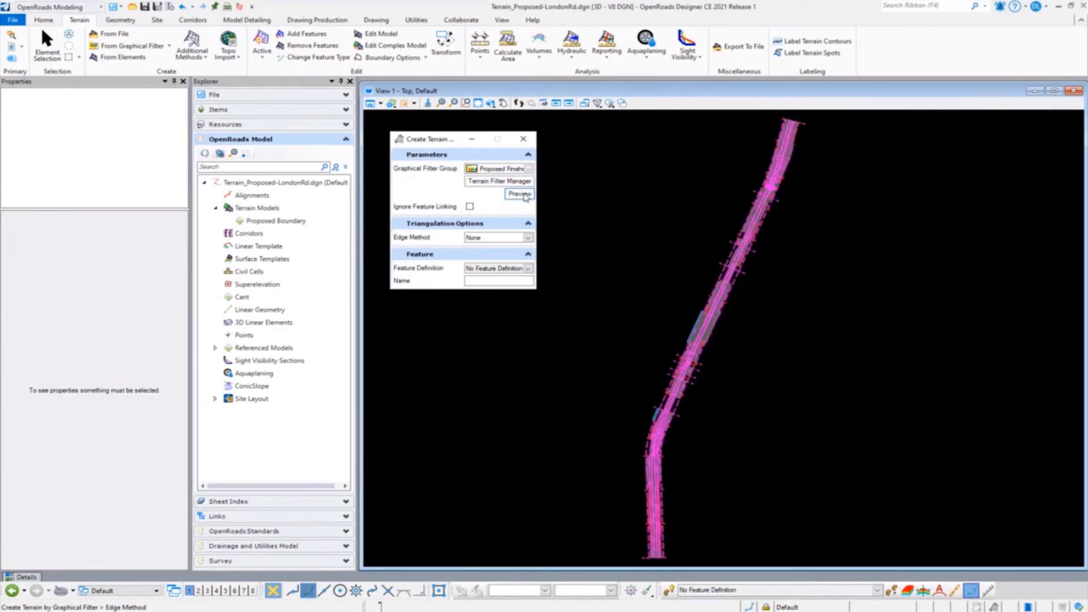
scroll(683, 326, up, 4)
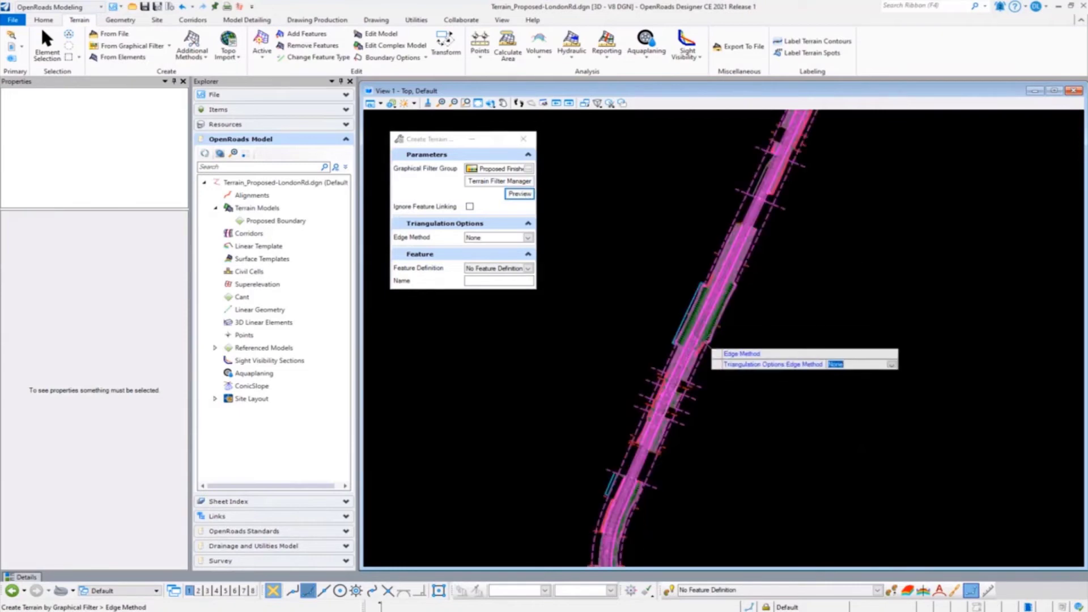
scroll(695, 279, up, 2)
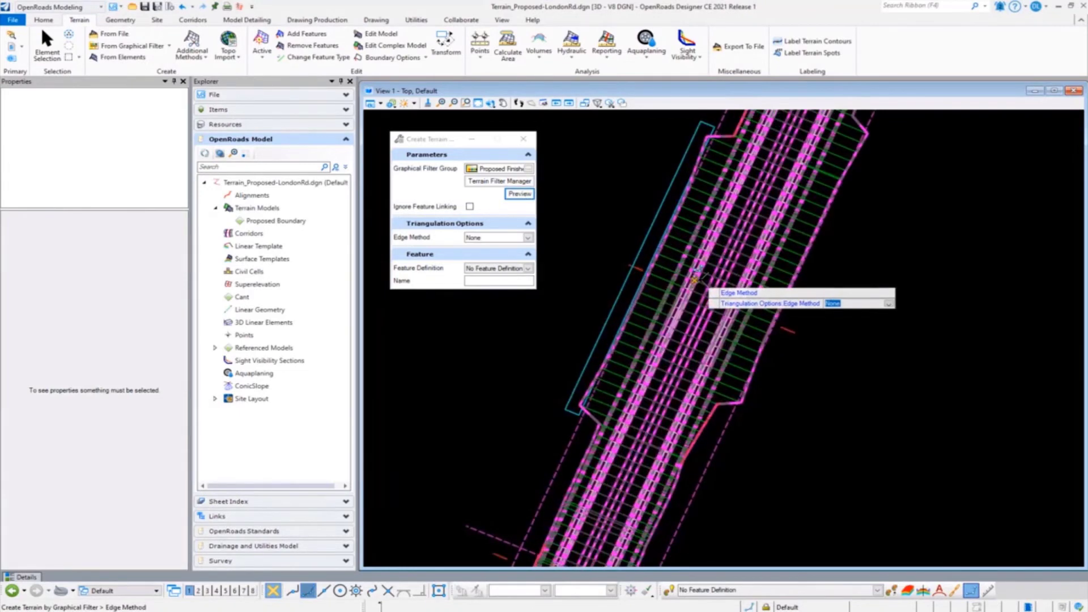
scroll(685, 306, up, 2)
scroll(595, 337, up, 2)
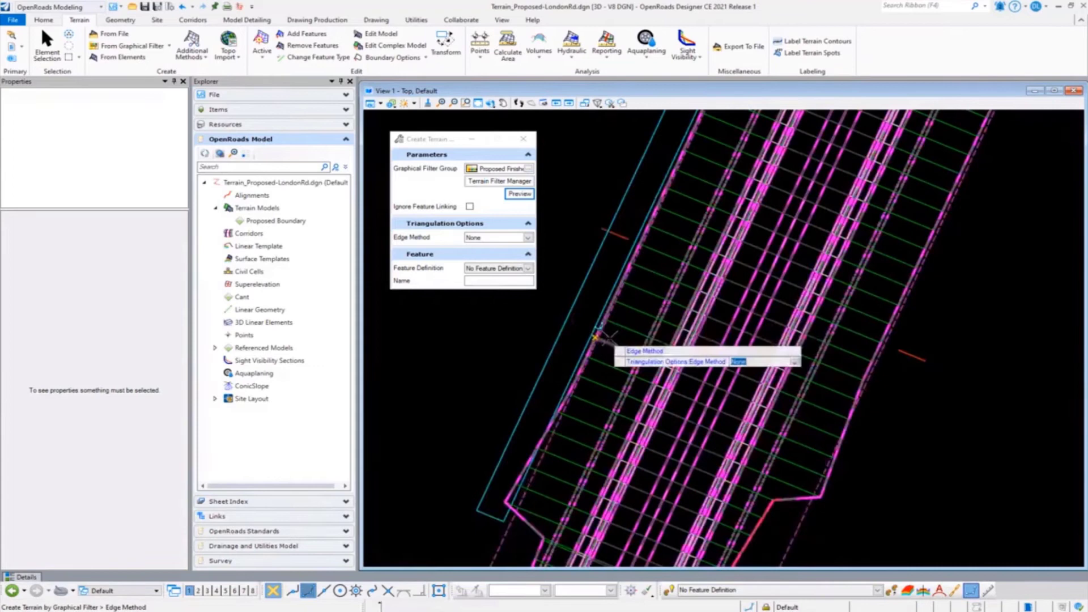
scroll(596, 337, up, 2)
scroll(683, 303, up, 2)
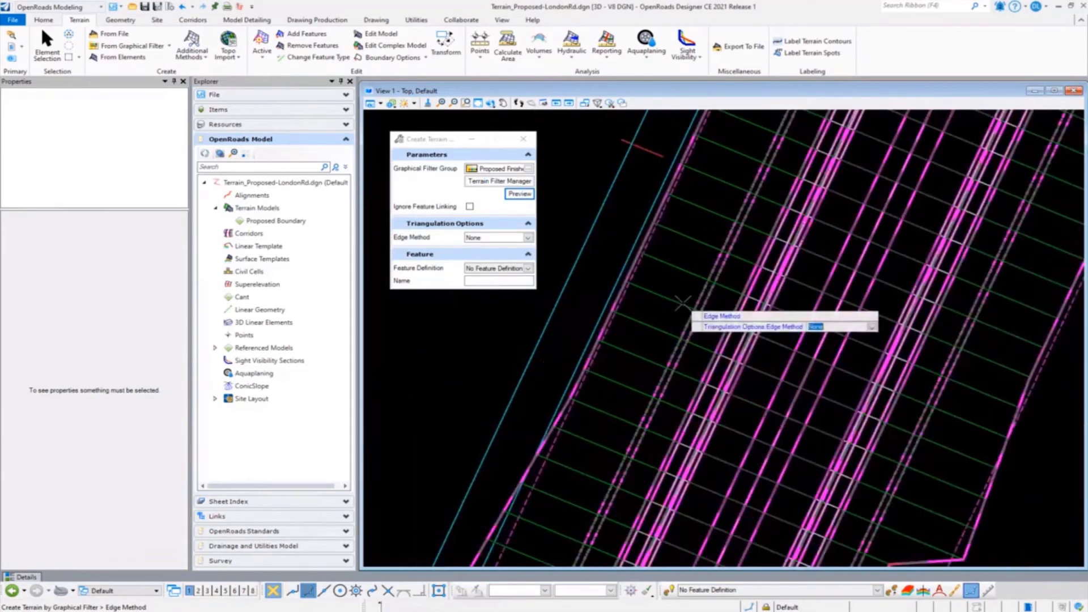
scroll(683, 303, up, 2)
scroll(504, 499, up, 2)
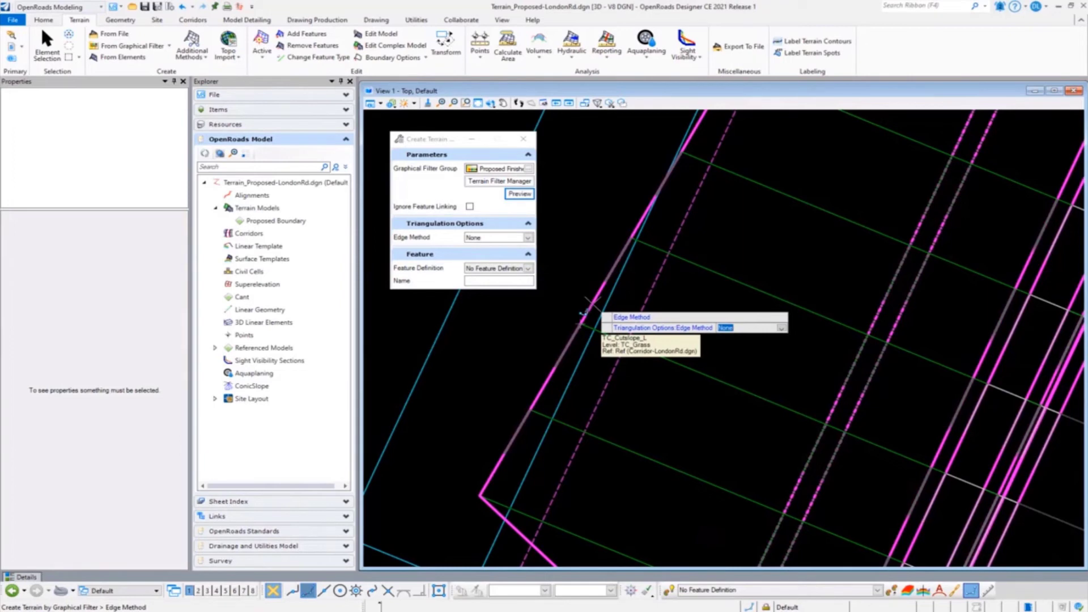
scroll(470, 386, down, 5)
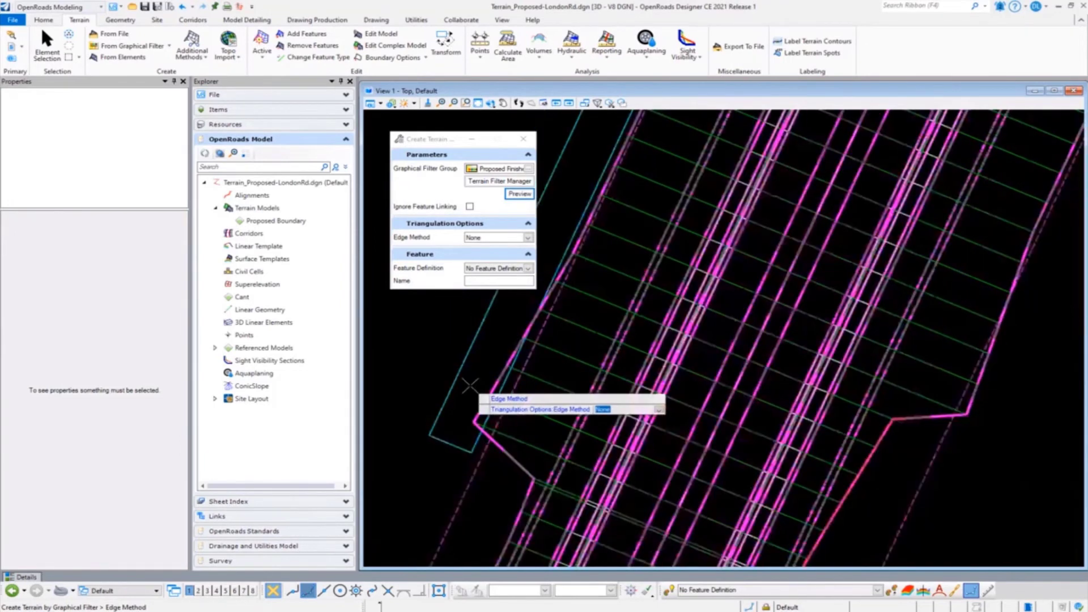
scroll(470, 385, down, 2)
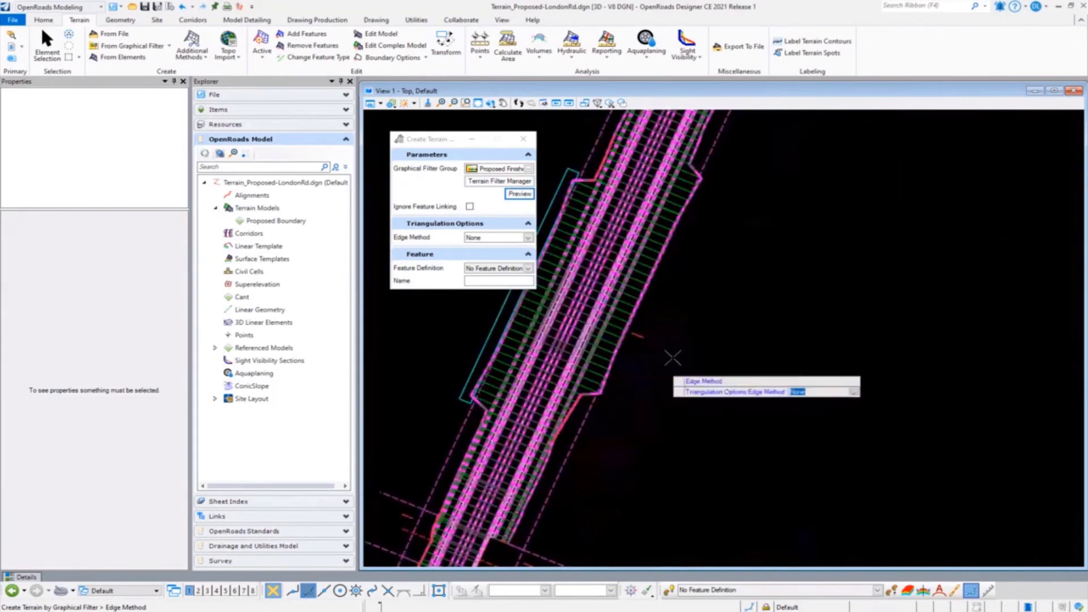
Set the feature definition to Terrain > Proposed > Proposed Triangles and name the terrain DT_LondonRd
click(528, 269)
click(471, 287)
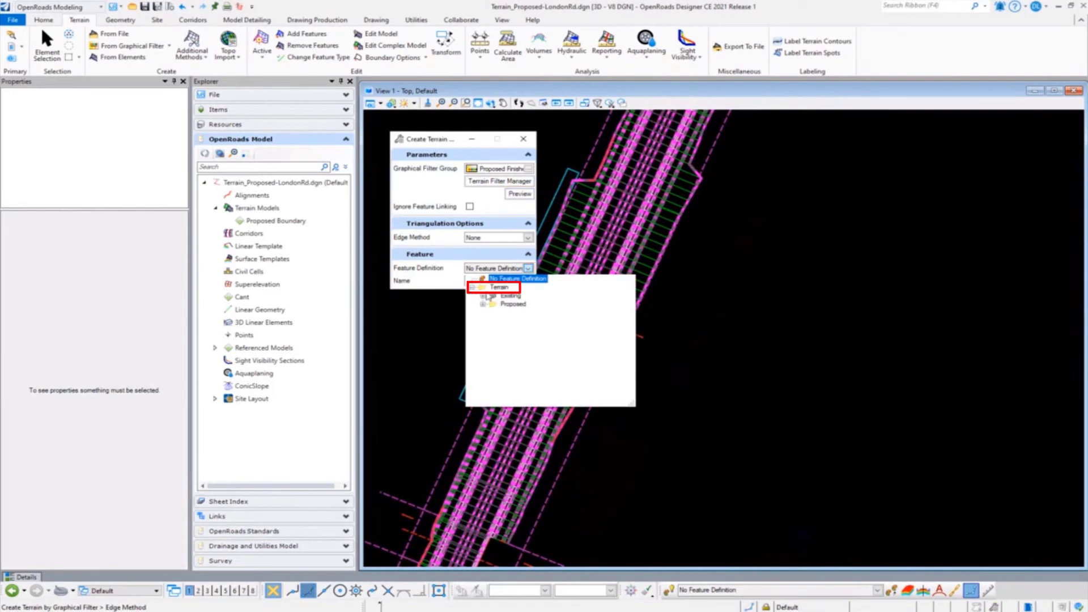
click(483, 304)
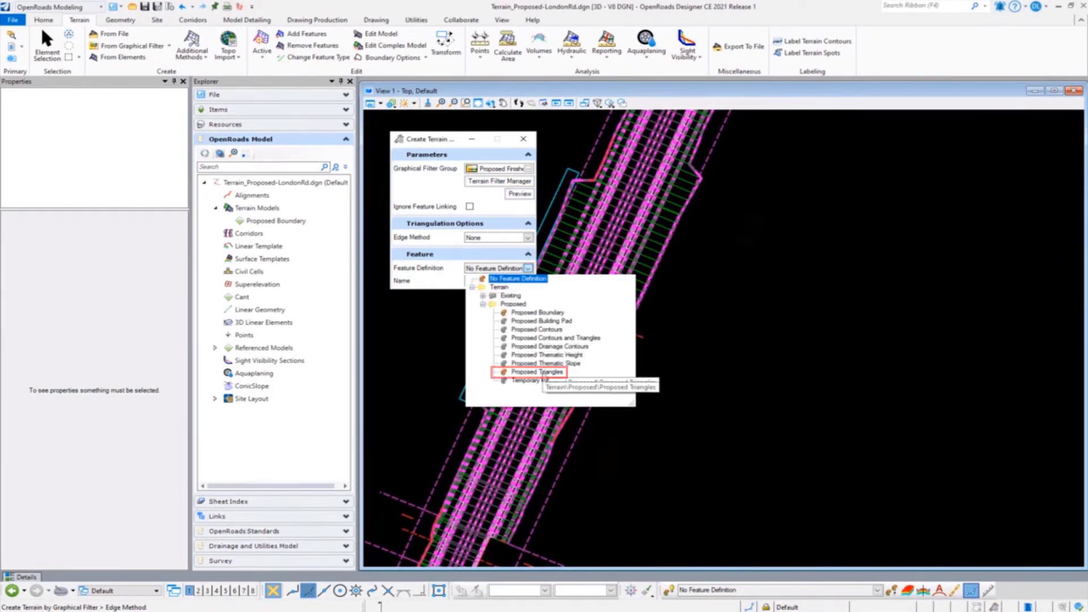
click(543, 372)
click(486, 280)
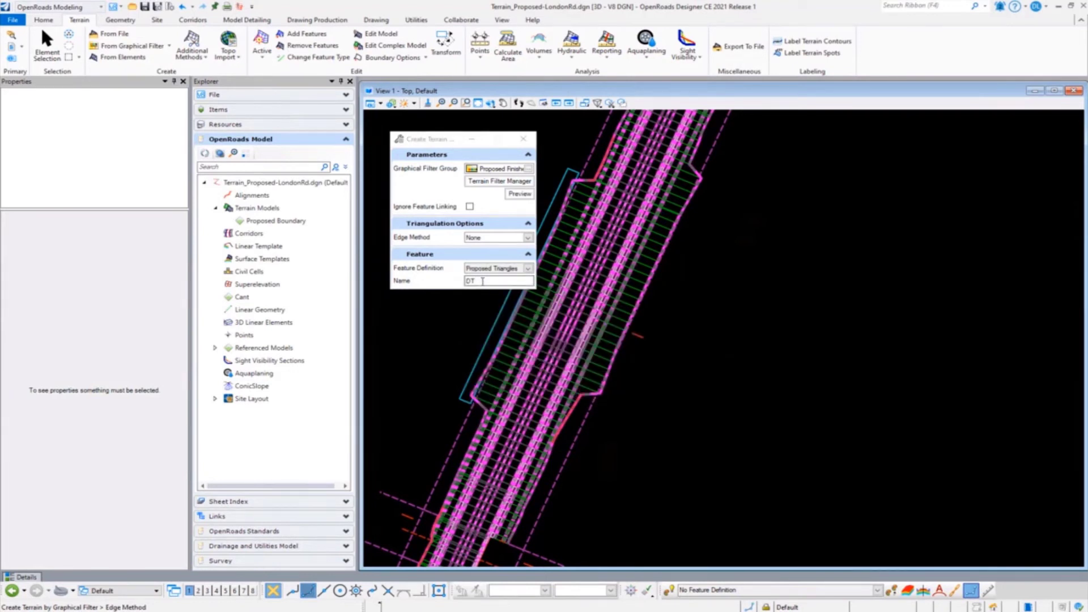
text(DT)
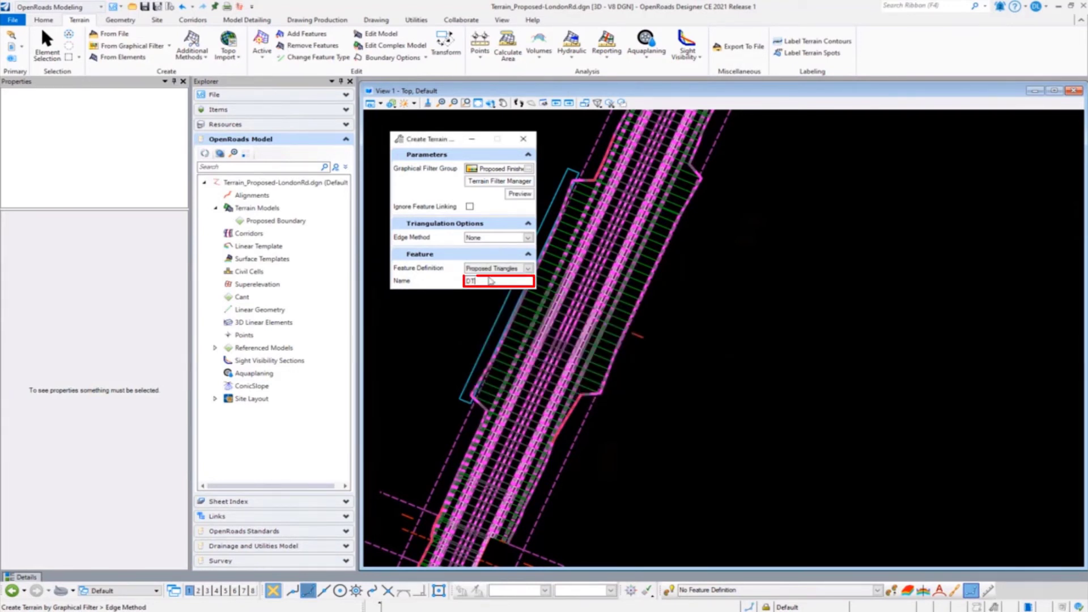
text(_LondonRd)
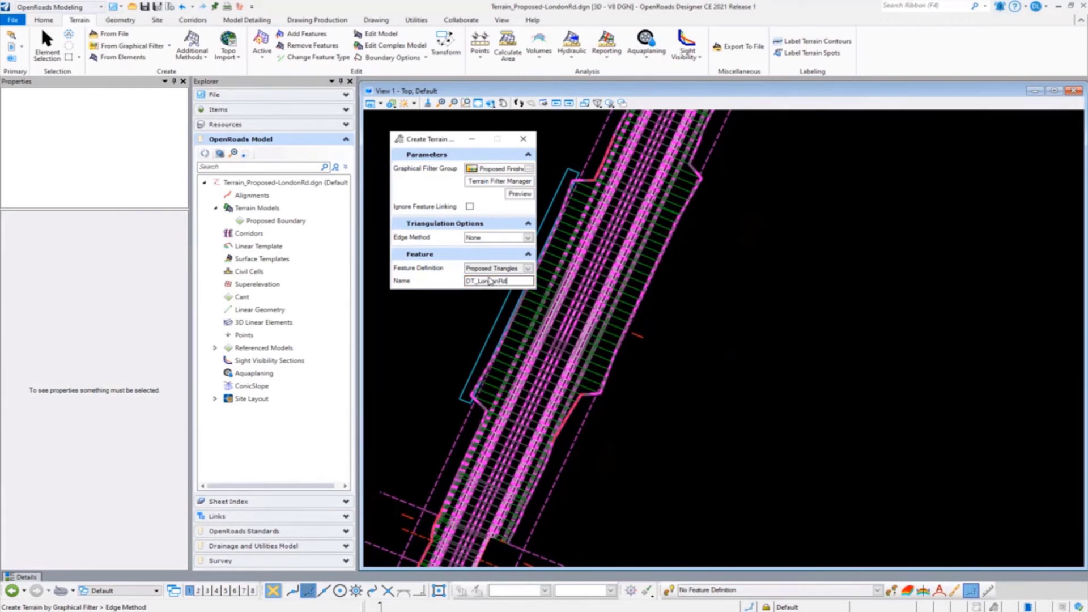
click(491, 237)
Accept the settings to create DT_LondonRd, then zoom to check its triangles along the corridor
click(705, 402)
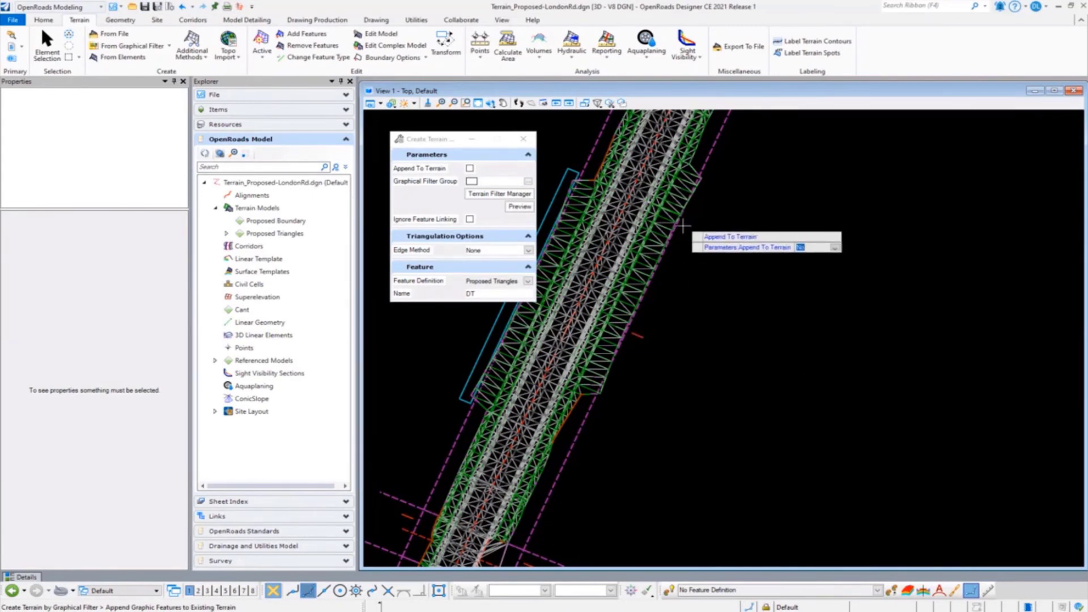
scroll(682, 226, up, 5)
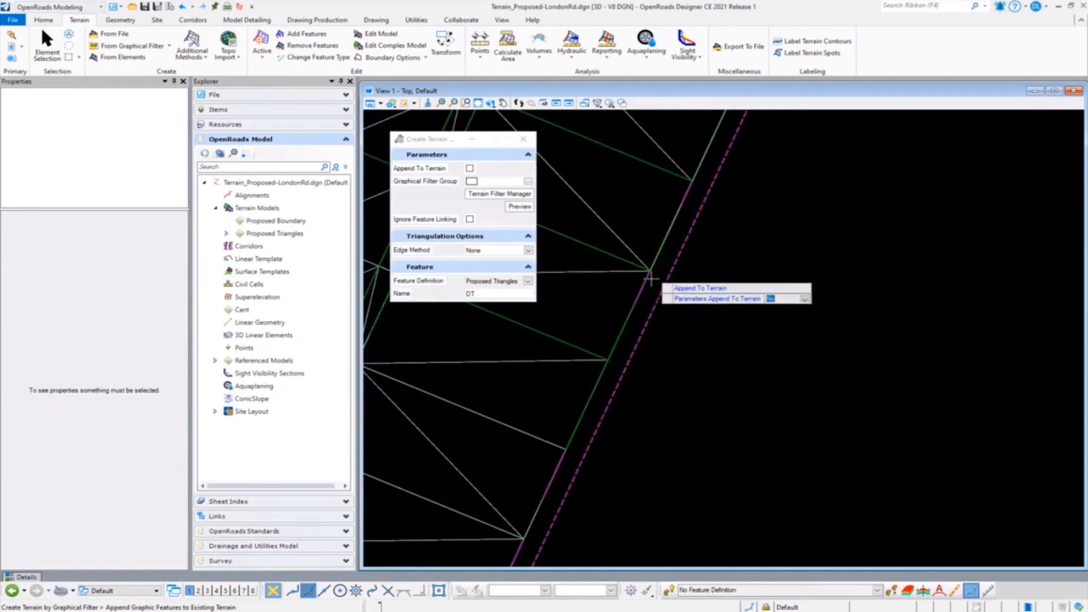
scroll(651, 260, down, 3)
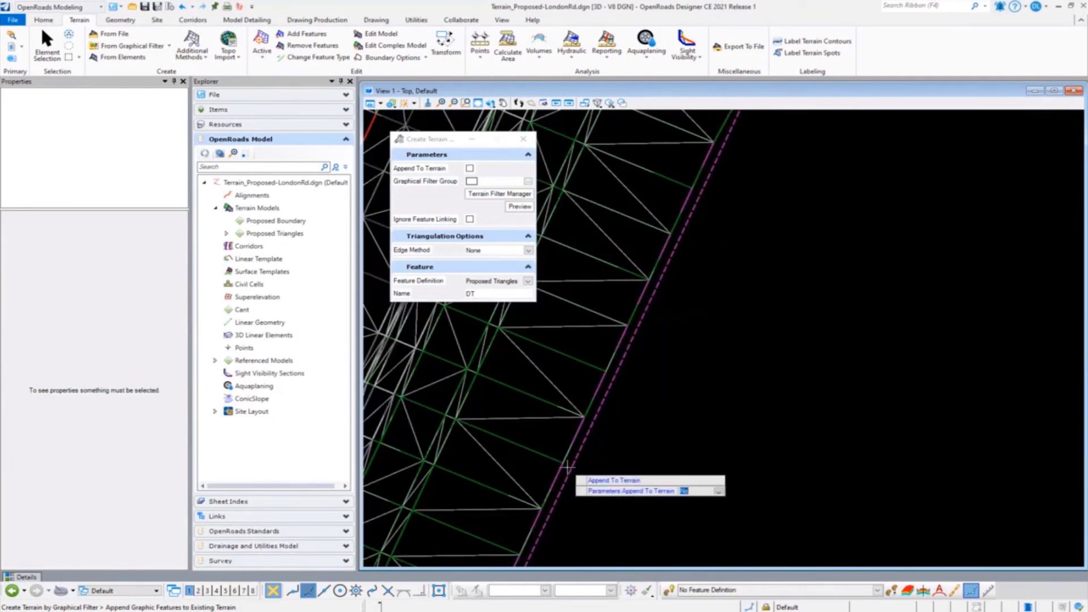
scroll(608, 372, down, 2)
scroll(607, 372, down, 4)
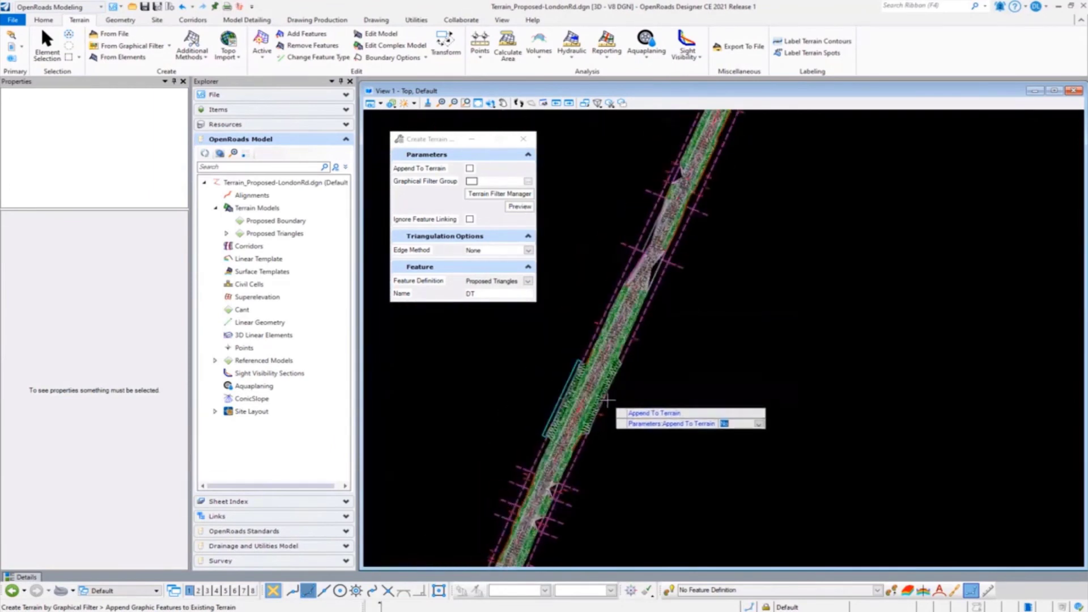
scroll(644, 246, up, 5)
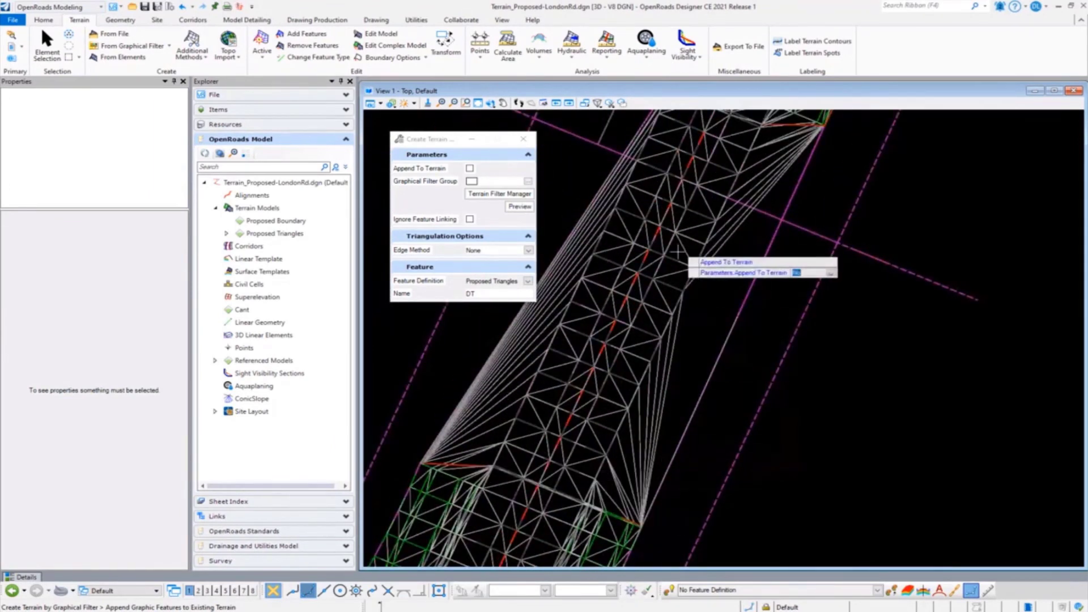
In DT_LondonRd's Quick Properties, set Edge Method to Max Edge Length with Length 100
right_click(718, 419)
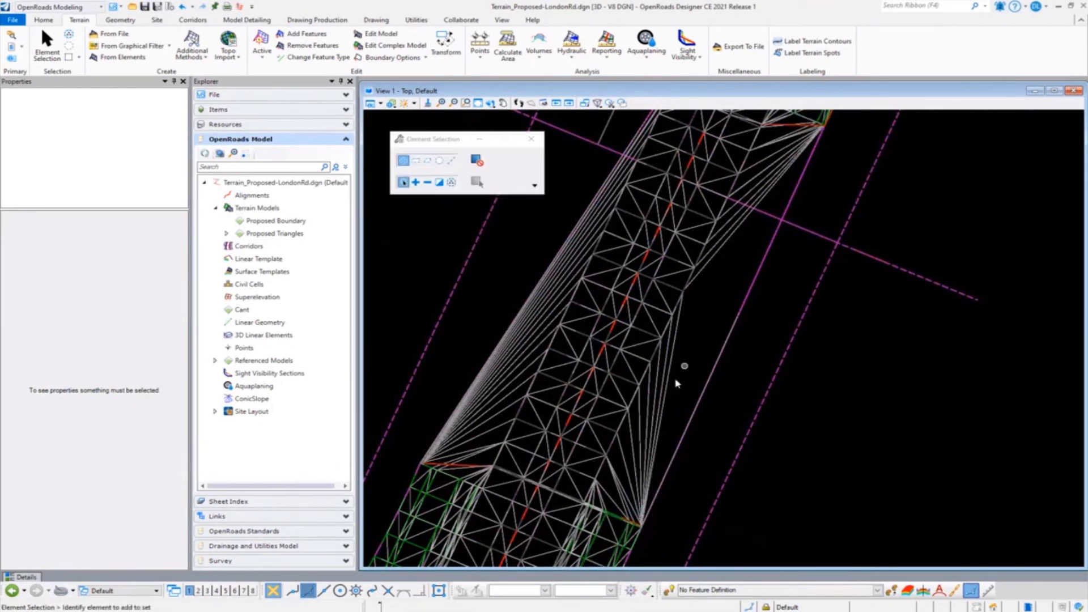
click(711, 393)
click(718, 391)
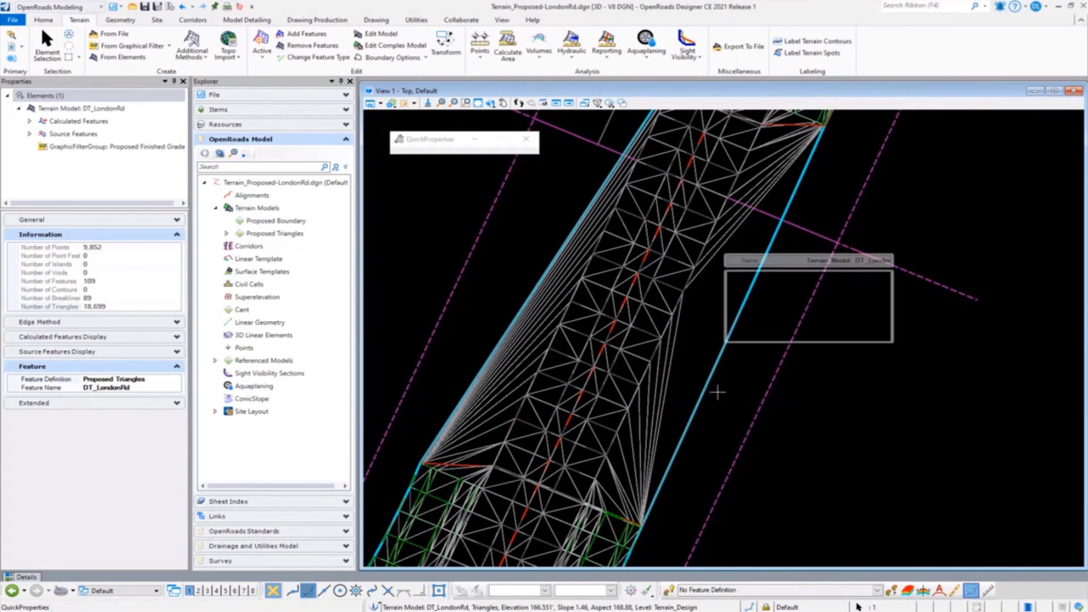
click(776, 358)
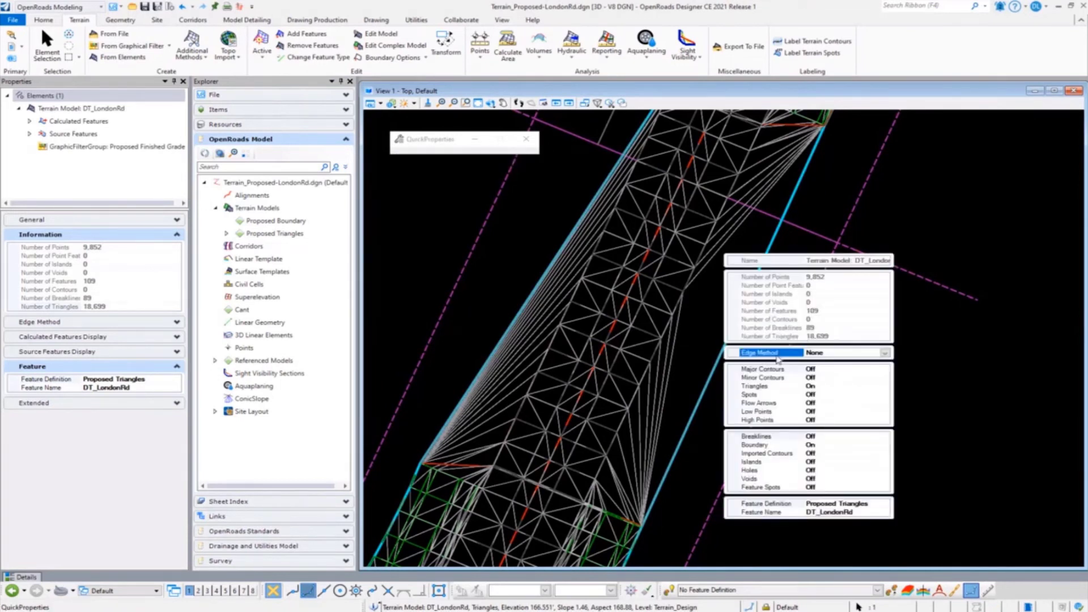
click(884, 353)
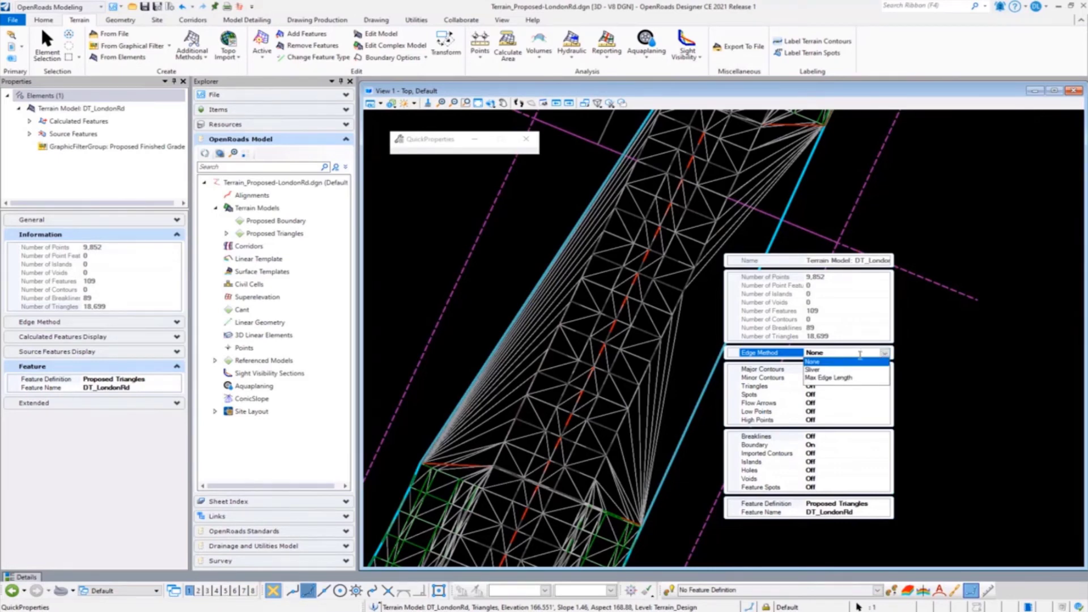
click(816, 370)
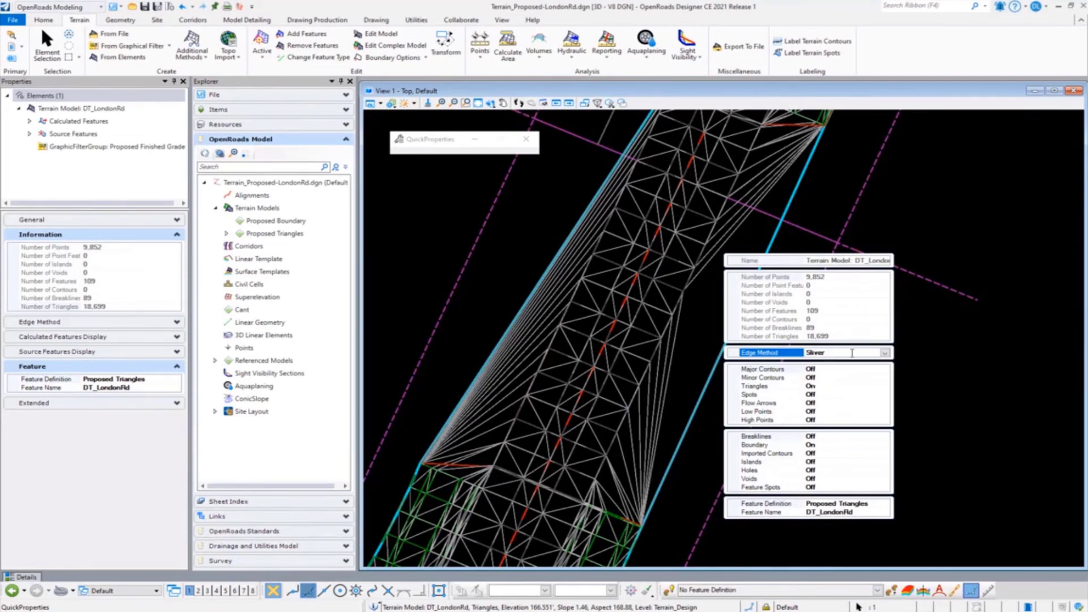
click(884, 353)
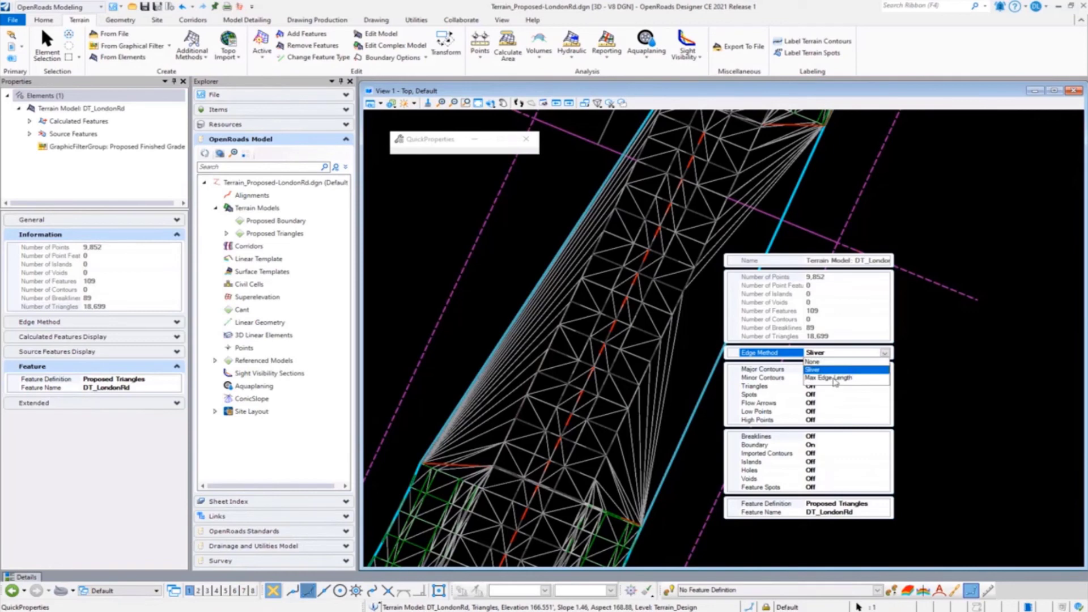
click(836, 383)
click(835, 361)
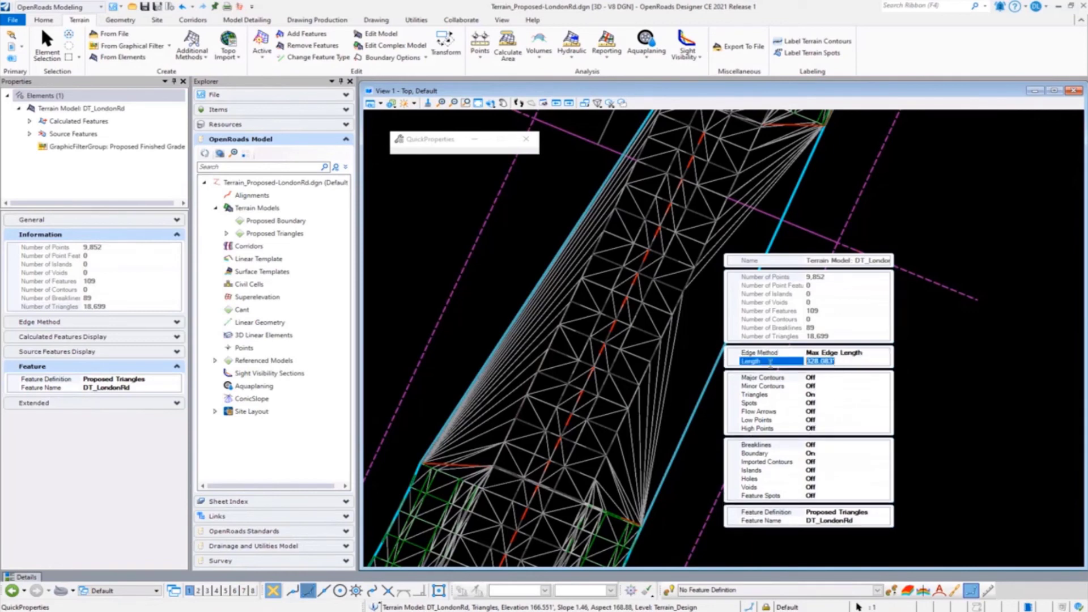
text(100)
key(Return)
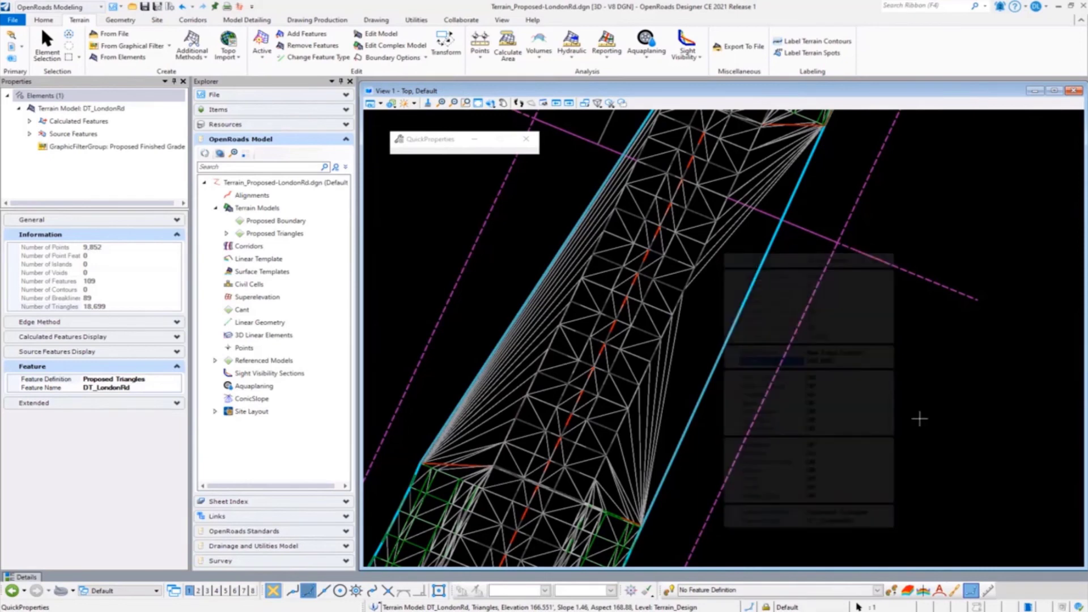
Clear the DT_LondonRd selection and zoom around to inspect the trimmed triangle mesh
click(789, 381)
scroll(833, 451, down, 5)
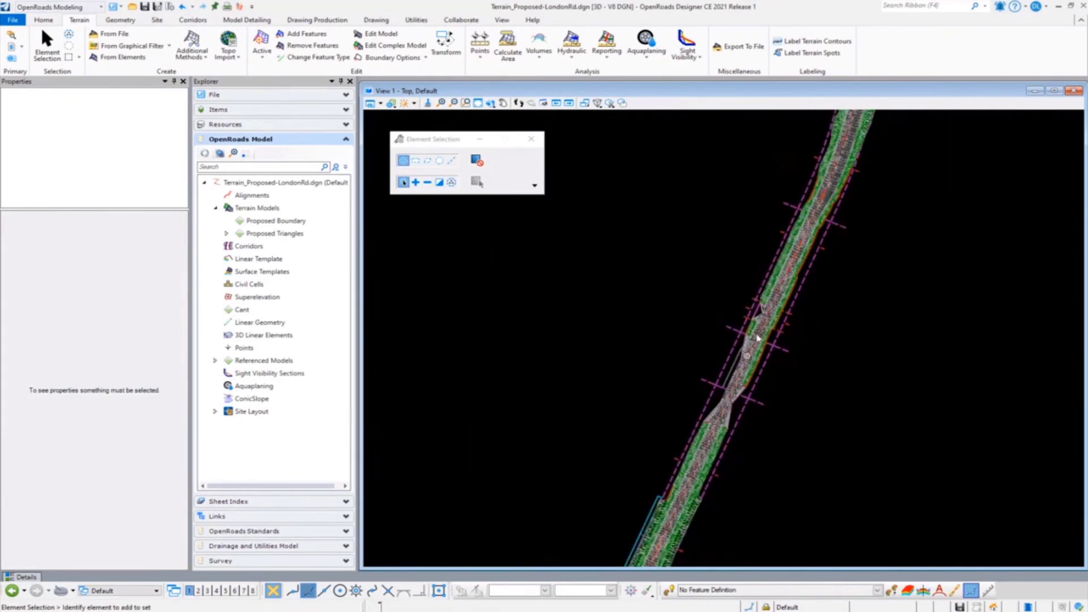
scroll(831, 204, up, 2)
scroll(819, 194, up, 4)
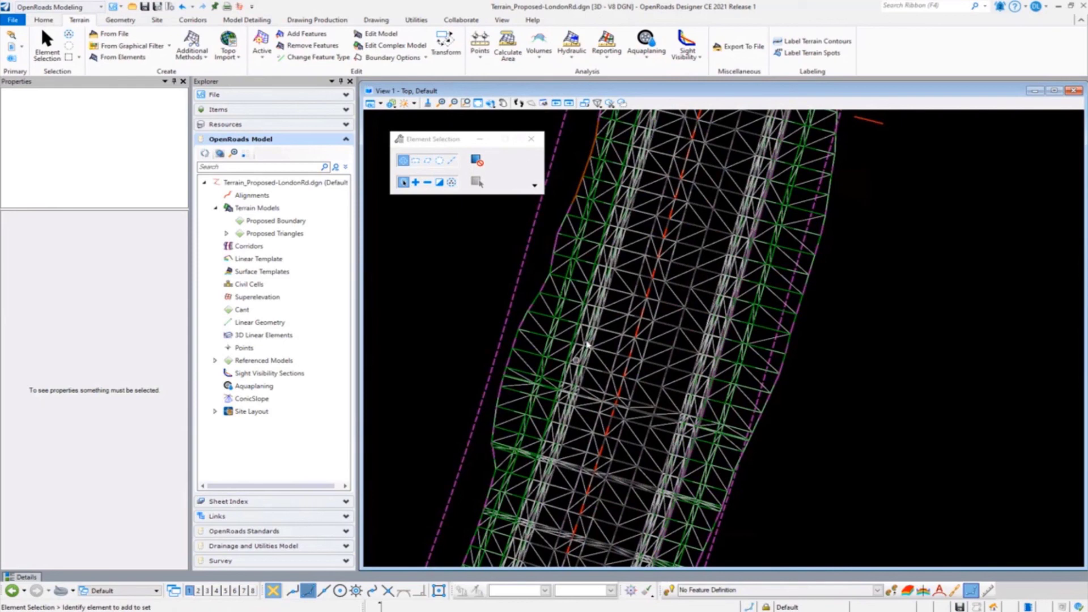
scroll(548, 273, up, 2)
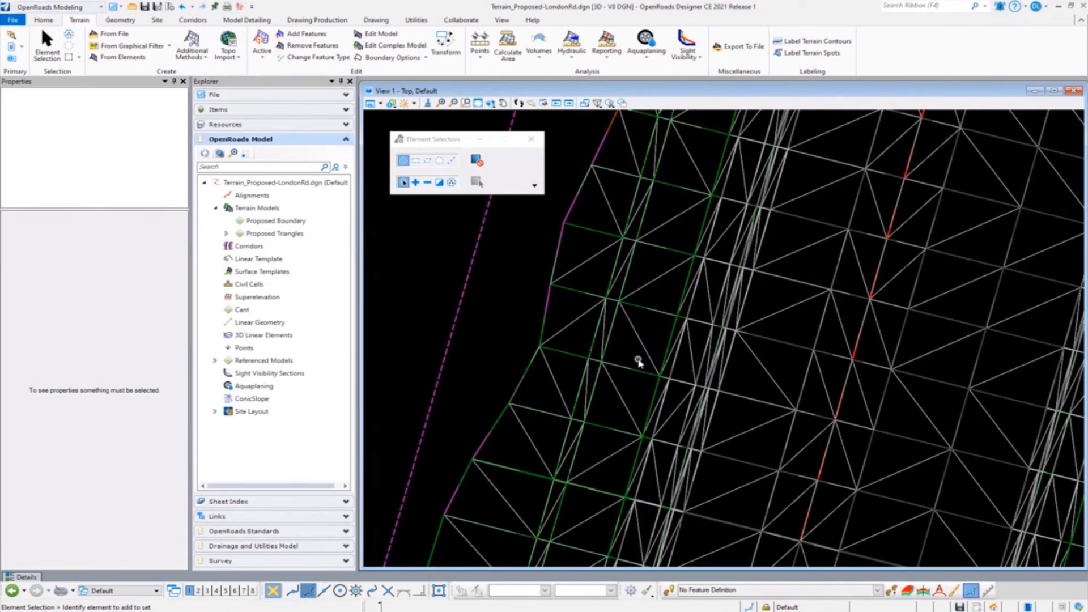
scroll(589, 271, down, 3)
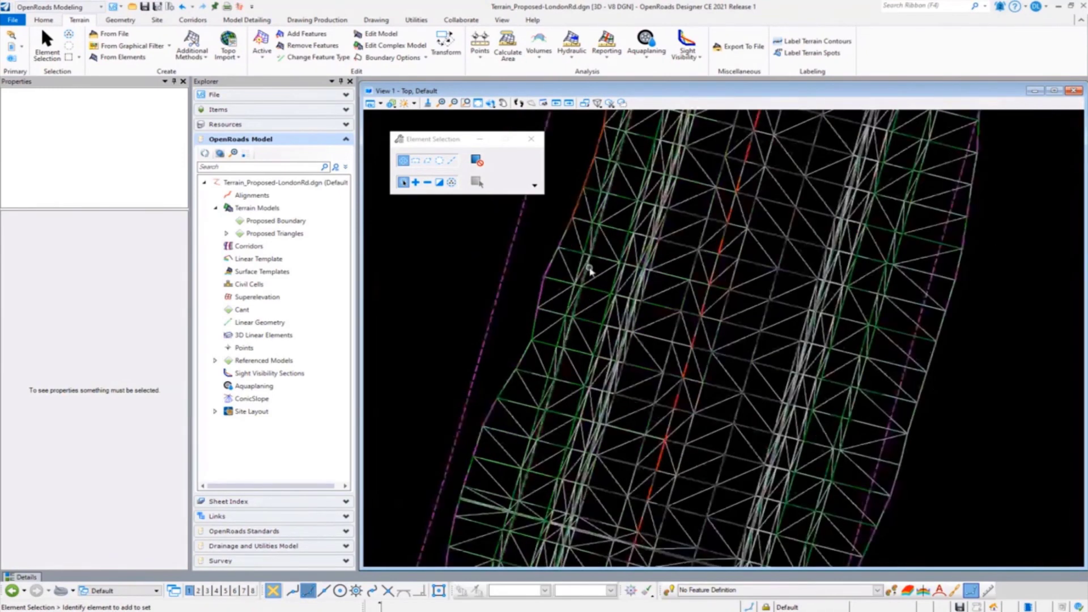